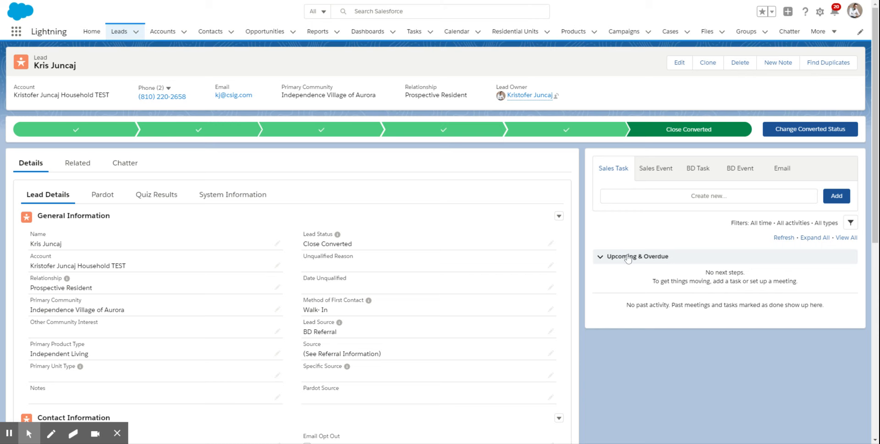
- Start a new sales task on the lead and set its type to Call (outbound)
{"action": "left_click", "coordinate": [618, 171]}
{"action": "left_click", "coordinate": [711, 200]}
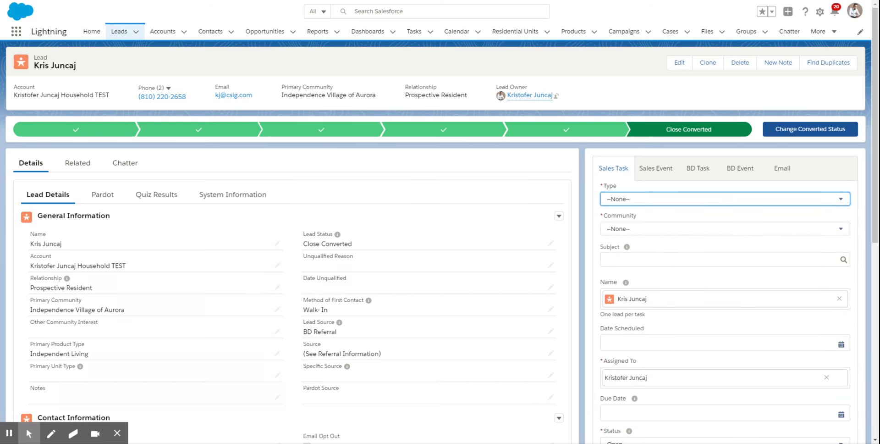
{"action": "left_click_drag", "start_coordinate": [876, 189], "coordinate": [876, 232]}
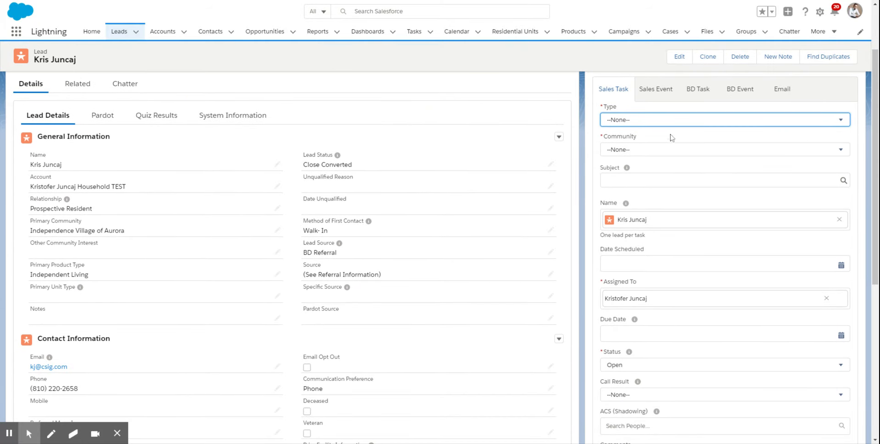
{"action": "left_click", "coordinate": [625, 120]}
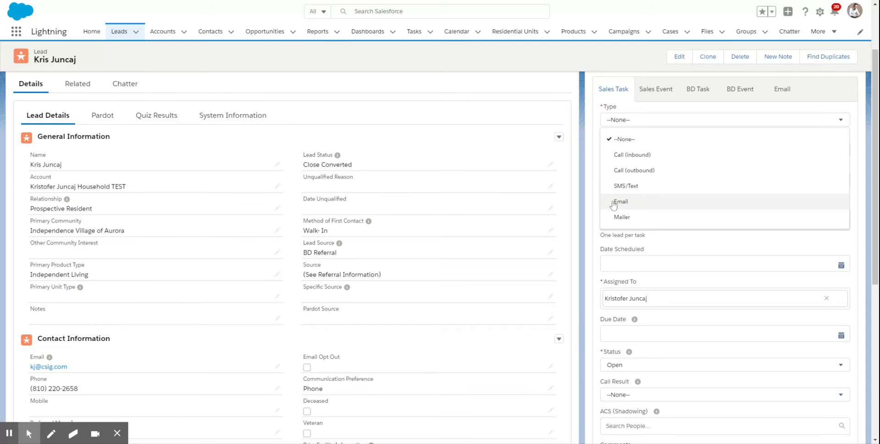
{"action": "left_click", "coordinate": [635, 171]}
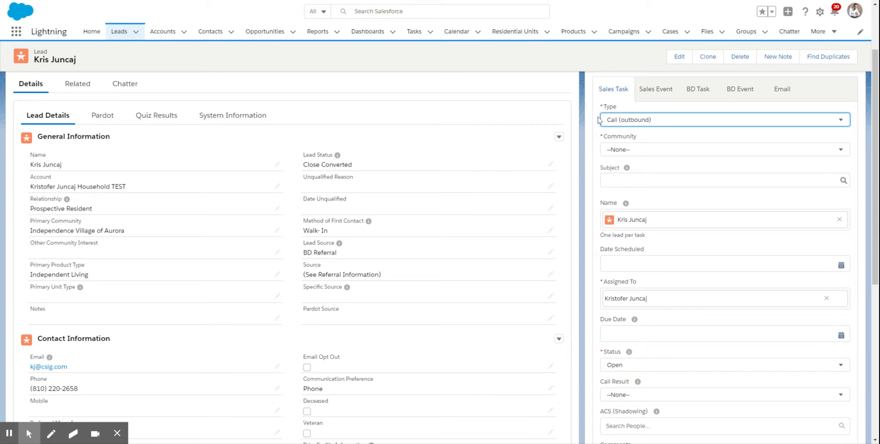
- Set the task's community to IV Brighton Valley and its subject to "Call" followed by the lead's first name
{"action": "left_click", "coordinate": [637, 150]}
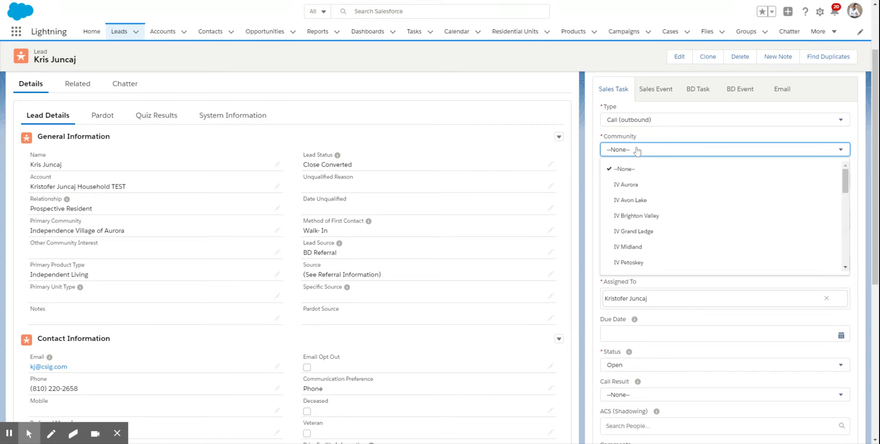
{"action": "left_click", "coordinate": [635, 219]}
{"action": "left_click", "coordinate": [631, 180]}
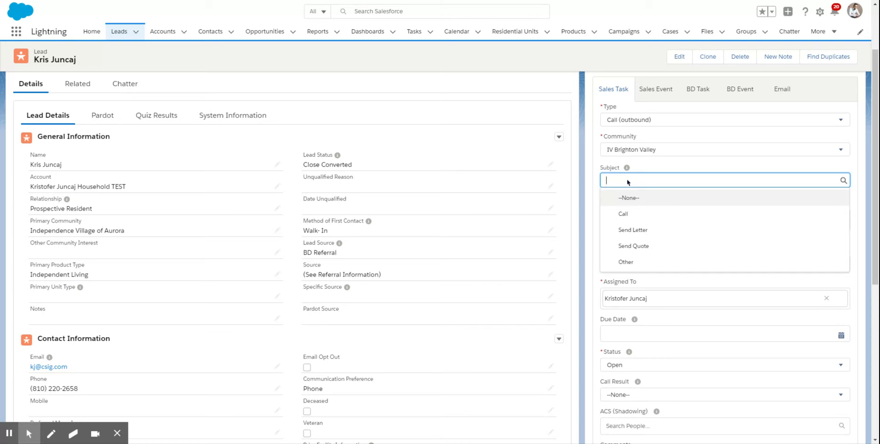
{"action": "type", "text": "Call Kris"}
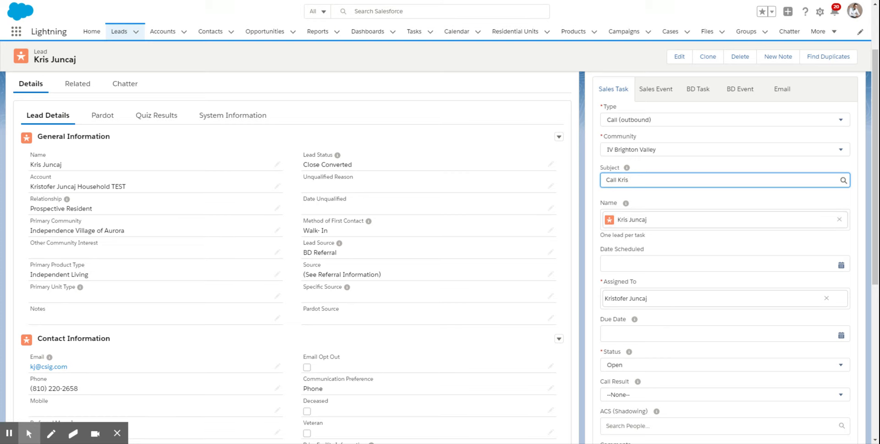
- Schedule the task for 3/20/2020 and set its due date to 3/21/2020
{"action": "left_click", "coordinate": [636, 262]}
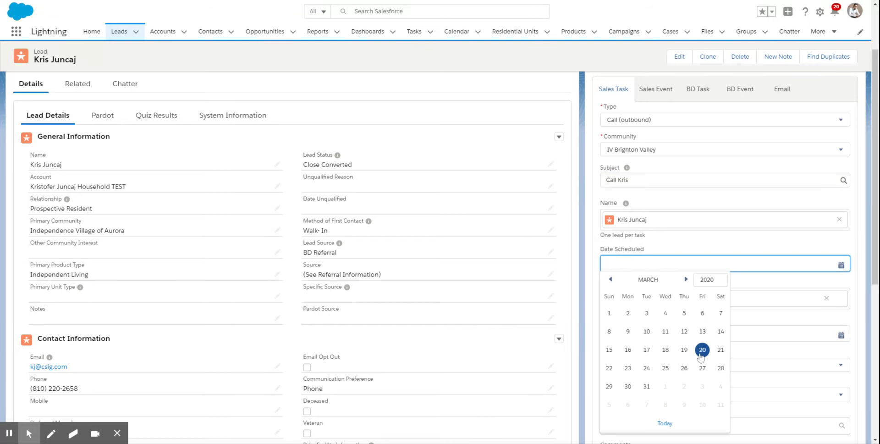
{"action": "left_click", "coordinate": [703, 351]}
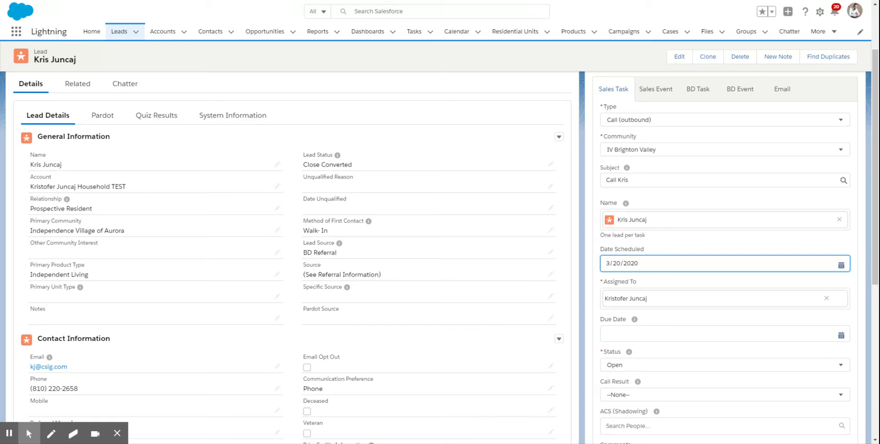
{"action": "left_click", "coordinate": [631, 330]}
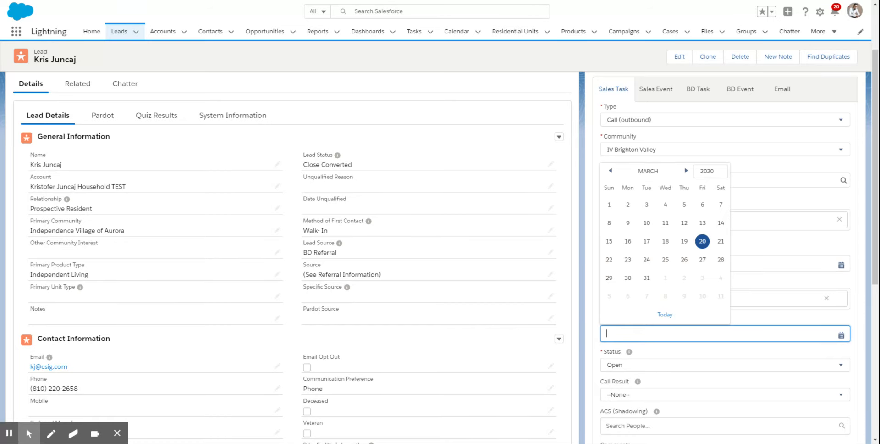
{"action": "left_click", "coordinate": [721, 246]}
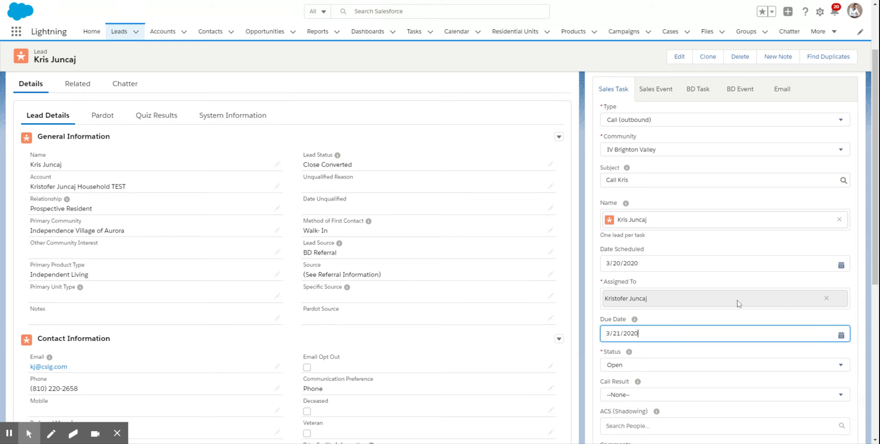
- Clear the task's assignee and select the lead owner again, keeping the status at Open
{"action": "left_click", "coordinate": [827, 299]}
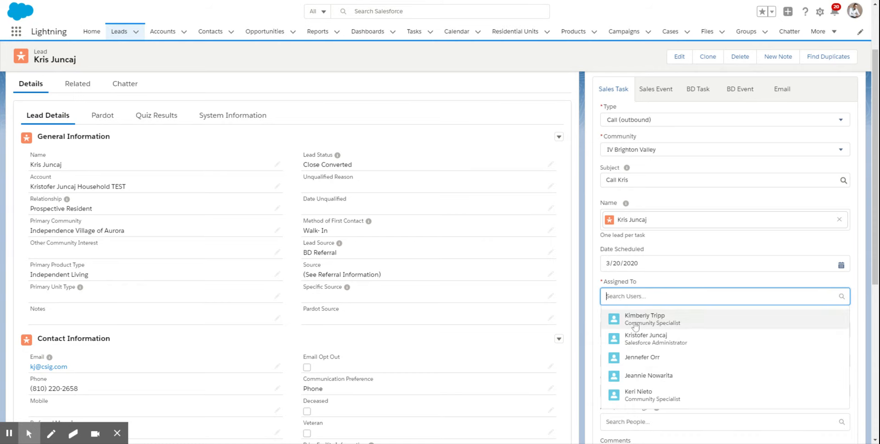
{"action": "left_click", "coordinate": [630, 345]}
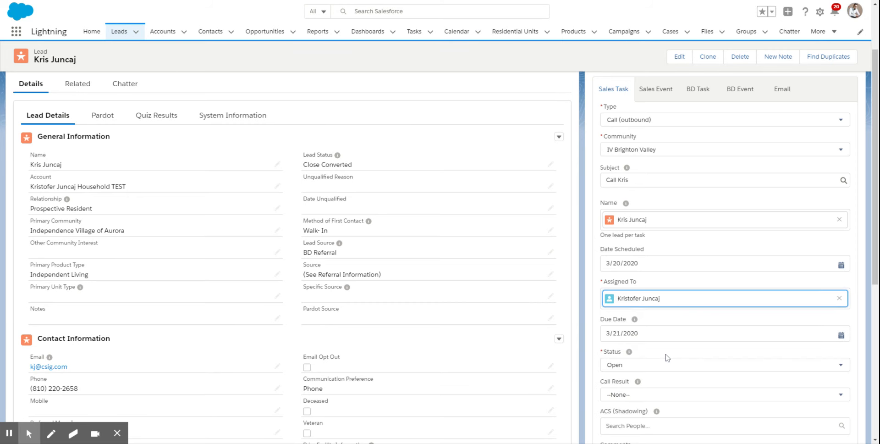
{"action": "left_click", "coordinate": [653, 369]}
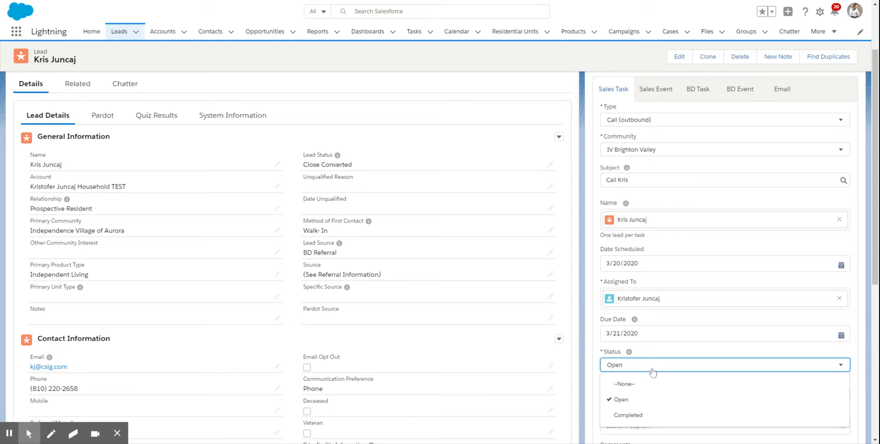
{"action": "left_click", "coordinate": [665, 369]}
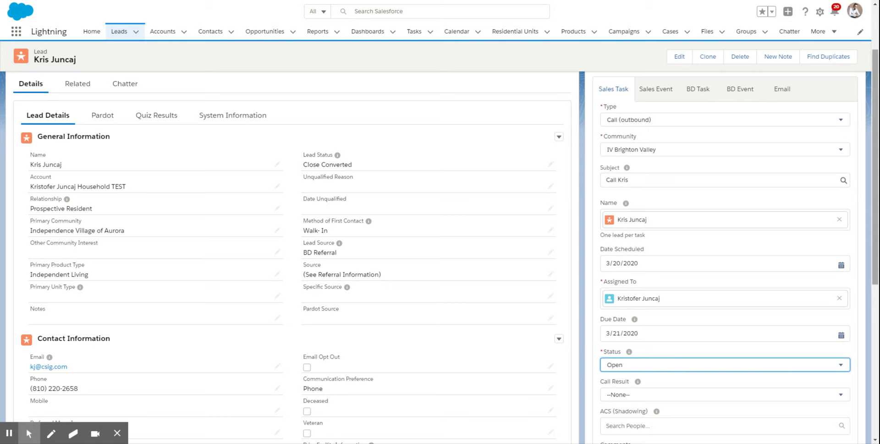
- Review the task's call result choices, comments field and related record types without changing them
{"action": "scroll", "coordinate": [795, 280], "scroll_direction": "down", "scroll_amount": 3}
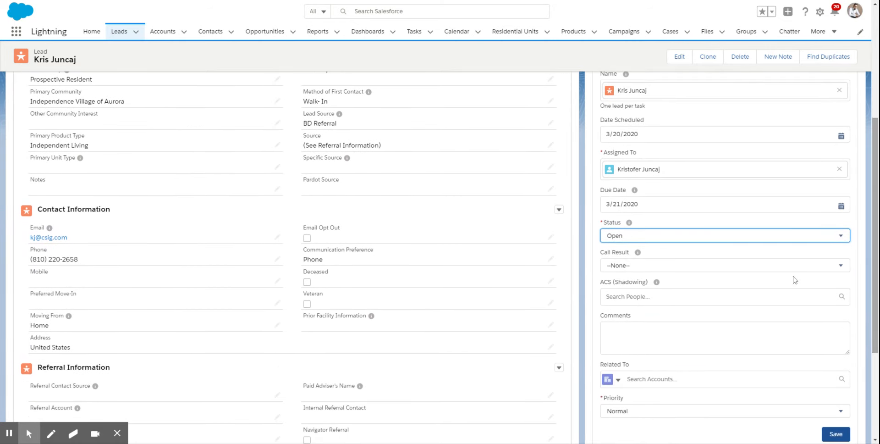
{"action": "left_click", "coordinate": [727, 271]}
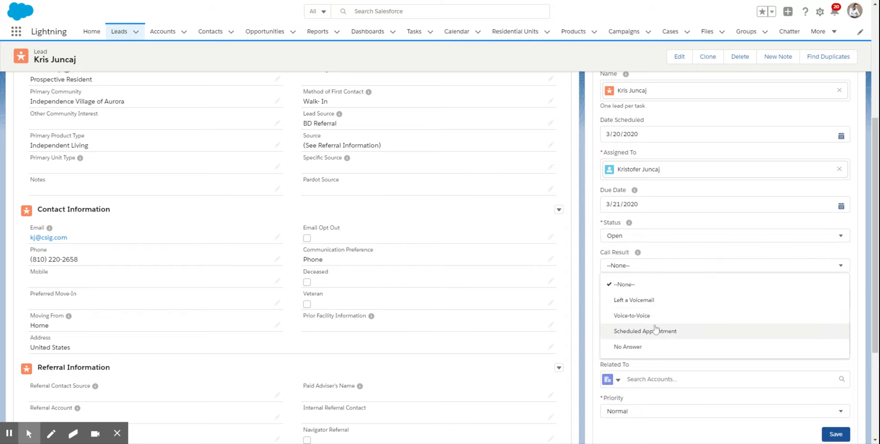
{"action": "left_click", "coordinate": [595, 285]}
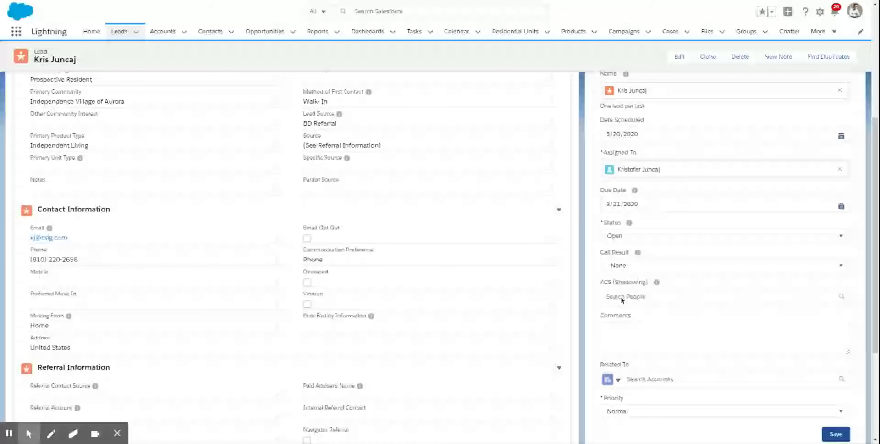
{"action": "left_click", "coordinate": [627, 340]}
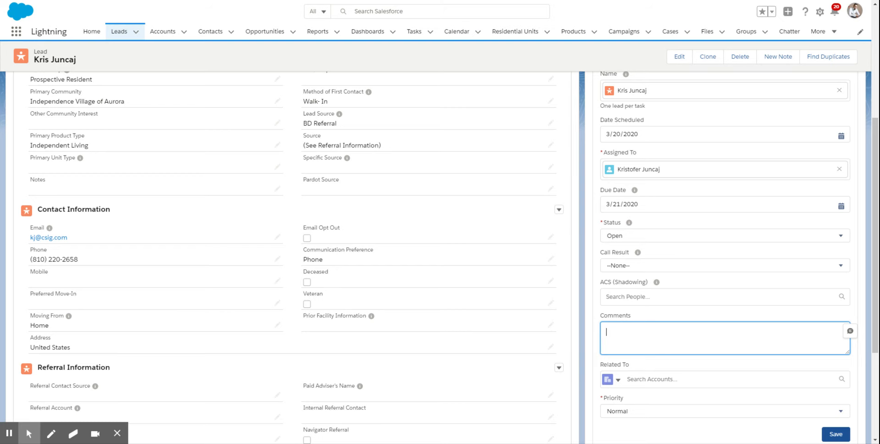
{"action": "left_click_drag", "start_coordinate": [875, 311], "coordinate": [877, 352]}
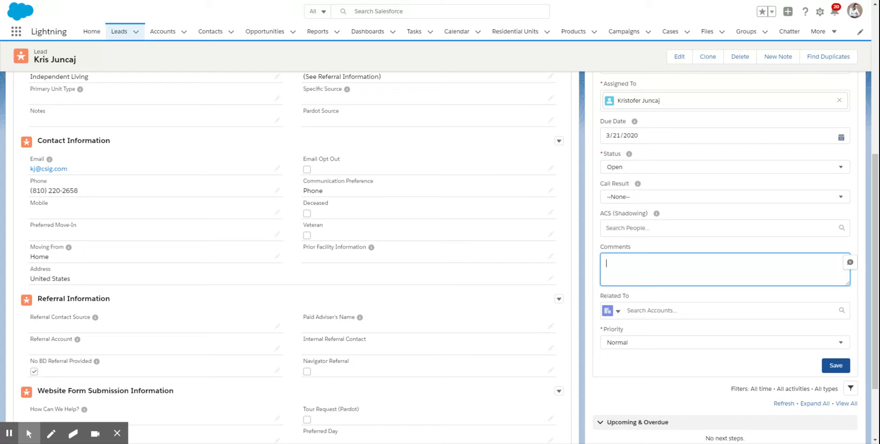
{"action": "left_click", "coordinate": [617, 312]}
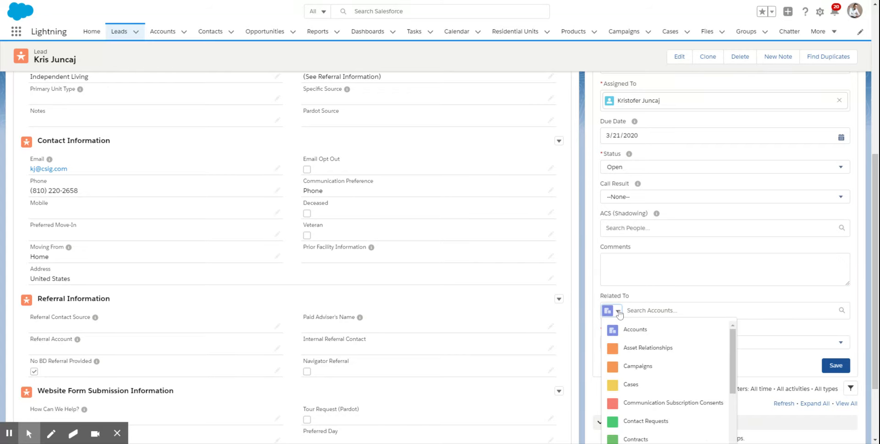
{"action": "left_click", "coordinate": [595, 285]}
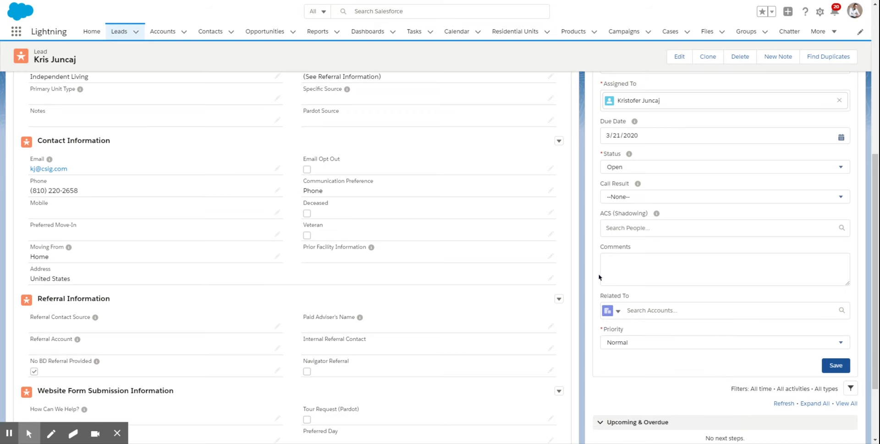
- Set the task's priority to High and save the sales task
{"action": "left_click", "coordinate": [632, 347]}
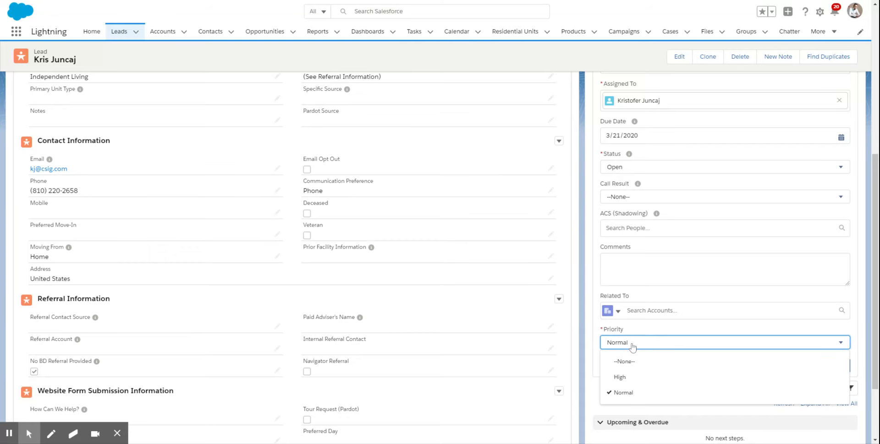
{"action": "left_click", "coordinate": [625, 378]}
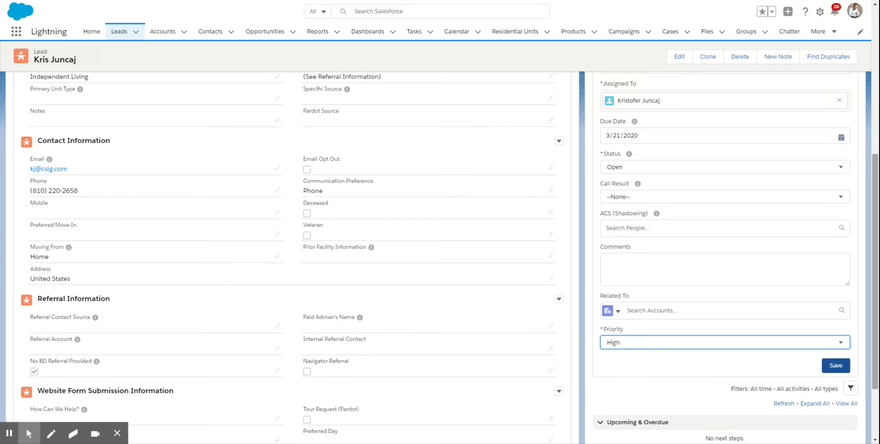
{"action": "scroll", "coordinate": [869, 338], "scroll_direction": "down", "scroll_amount": 2}
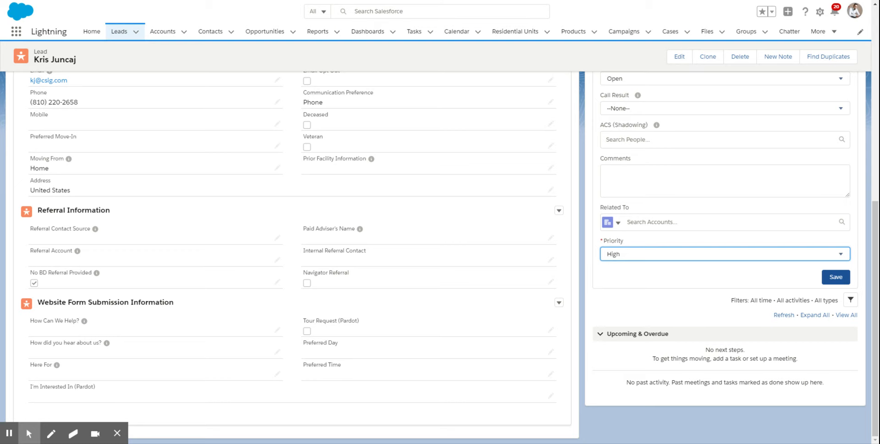
{"action": "left_click", "coordinate": [832, 280]}
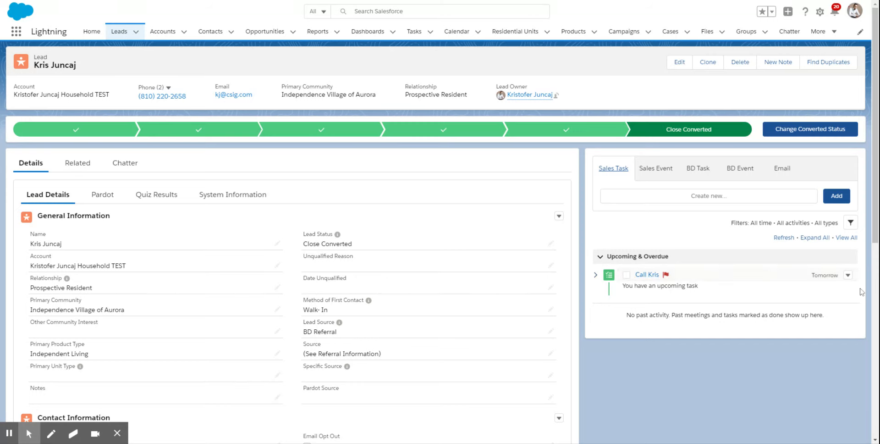
- Review the upcoming call task's available actions and try to mark the task as completed
{"action": "left_click", "coordinate": [847, 276]}
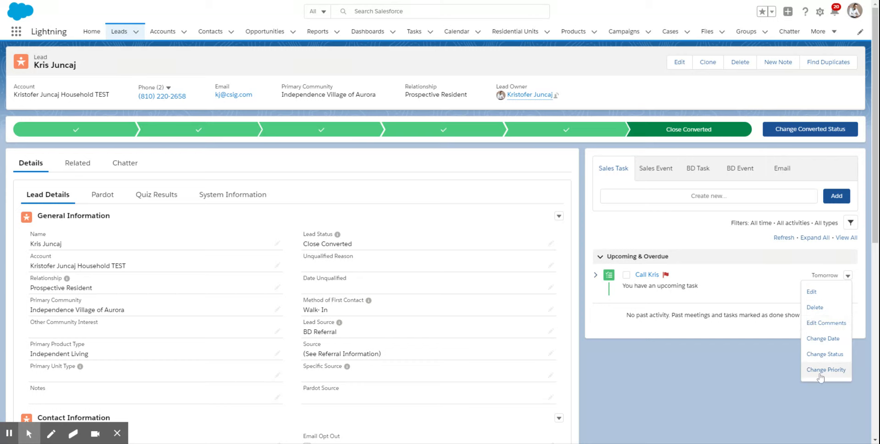
{"action": "left_click", "coordinate": [722, 371]}
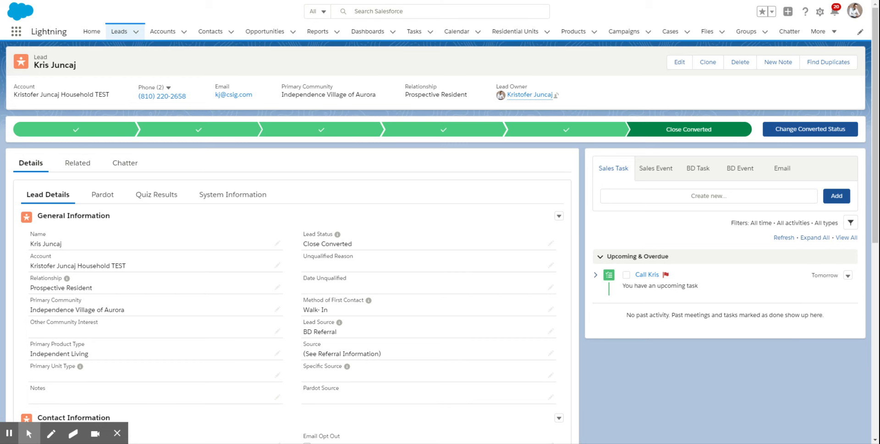
{"action": "left_click", "coordinate": [626, 275]}
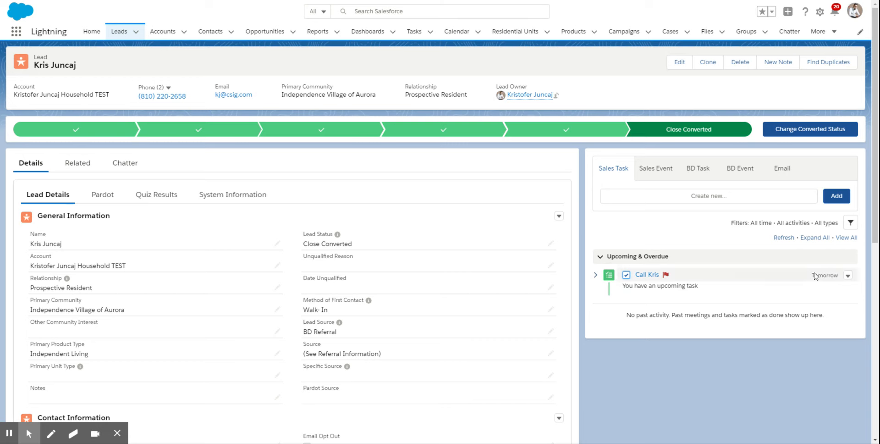
{"action": "left_click", "coordinate": [848, 276]}
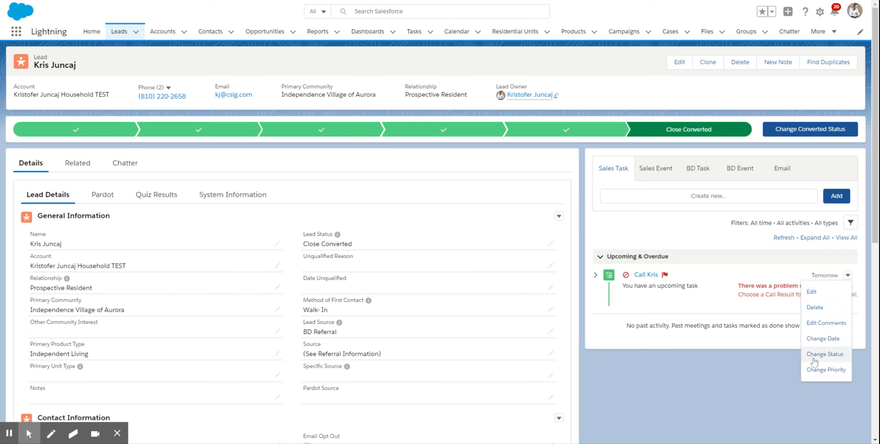
{"action": "left_click", "coordinate": [667, 316]}
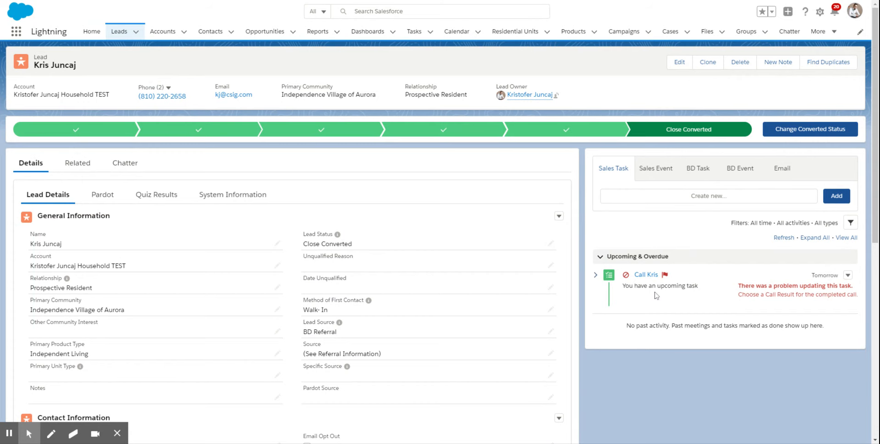
- Go to the home page's tasks and events and filter the task list to My Tasks
{"action": "left_click", "coordinate": [92, 33]}
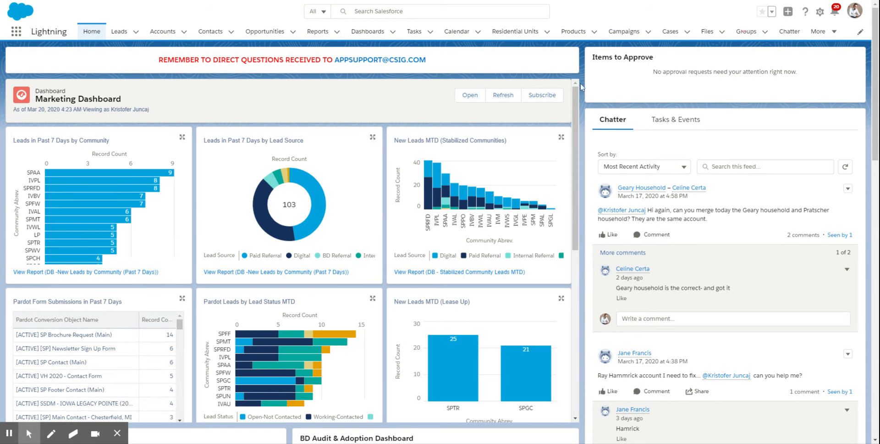
{"action": "left_click", "coordinate": [683, 128]}
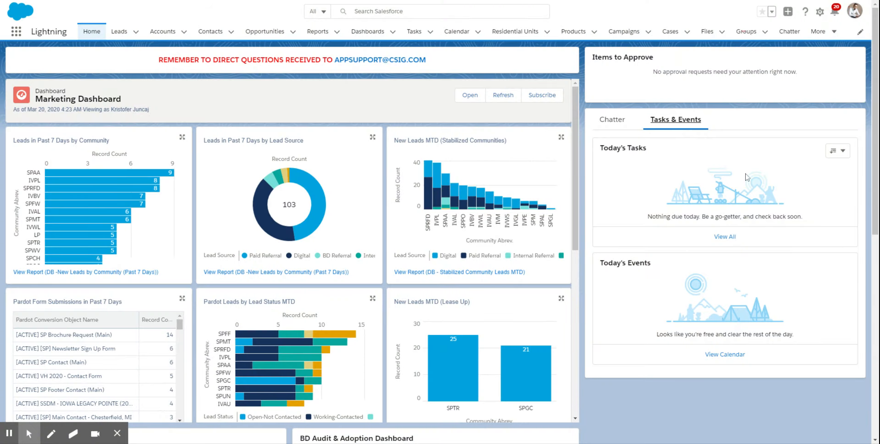
{"action": "left_click", "coordinate": [843, 151]}
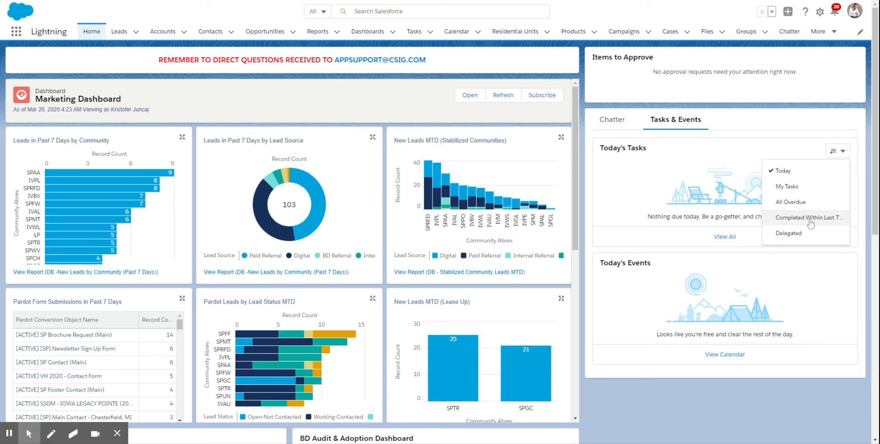
{"action": "left_click", "coordinate": [790, 187]}
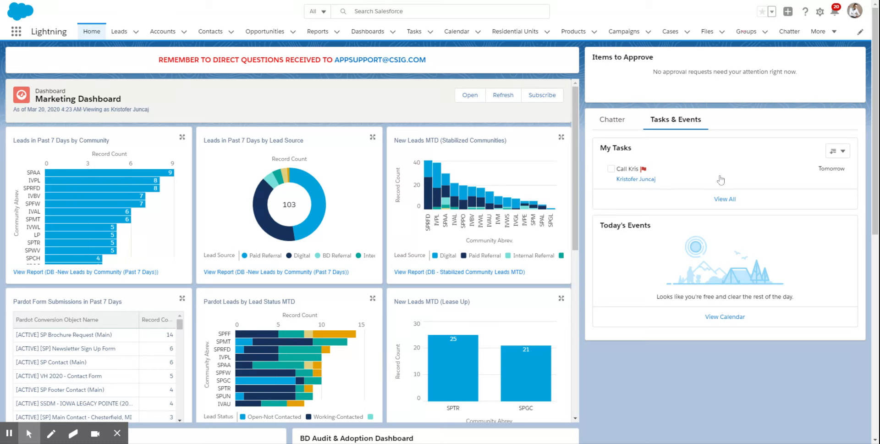
- Try to mark the call task as completed in My Tasks, and open the task's record
{"action": "left_click", "coordinate": [611, 169]}
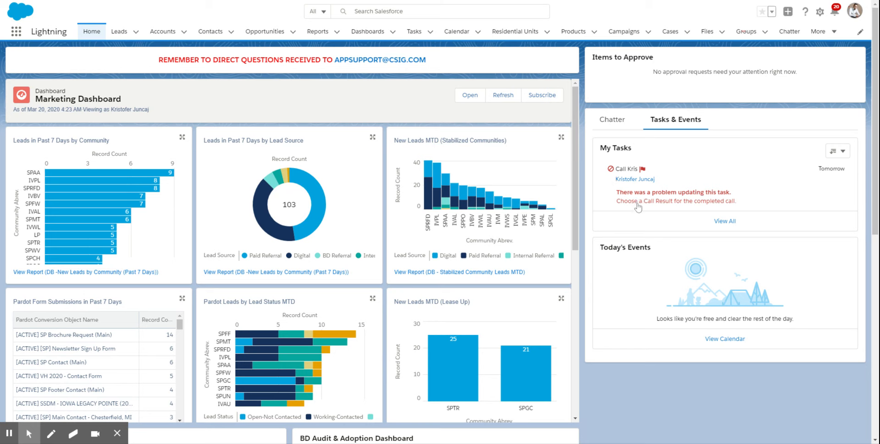
{"action": "left_click", "coordinate": [626, 169]}
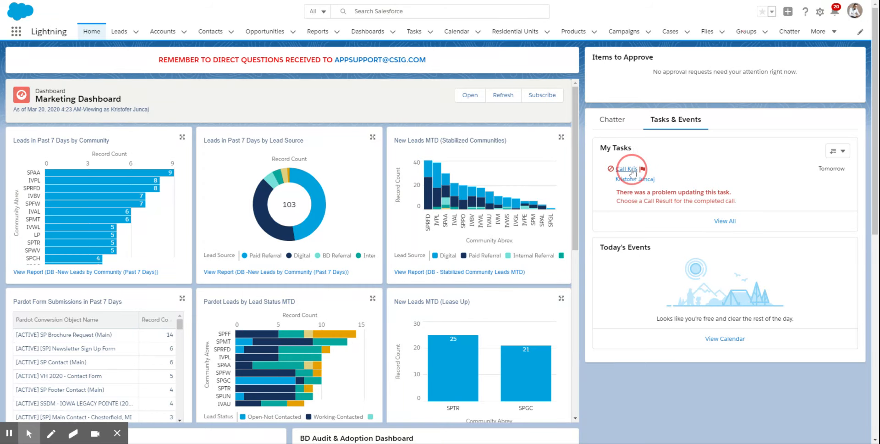
{"action": "left_click", "coordinate": [628, 169]}
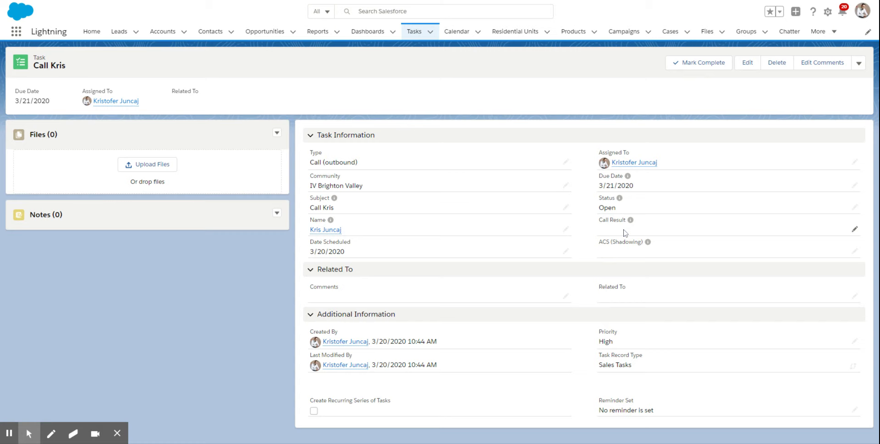
- Edit the call task to set its call result to Voice-to-Voice and its due date to 3/20/2020
{"action": "left_click", "coordinate": [747, 66]}
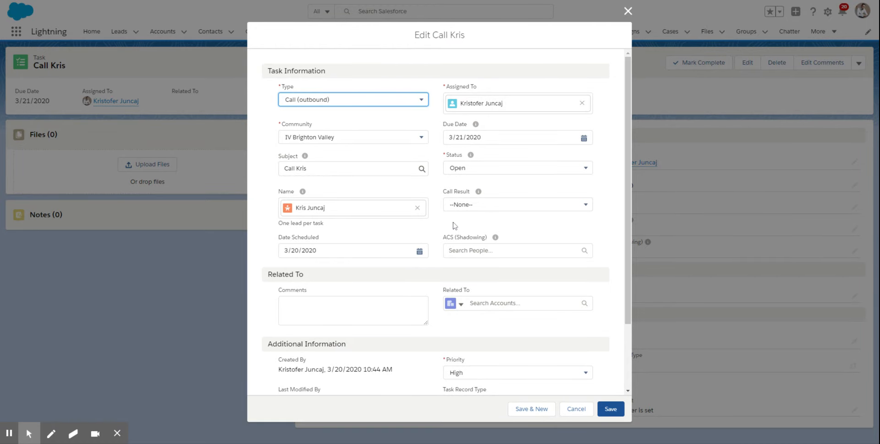
{"action": "left_click", "coordinate": [482, 209]}
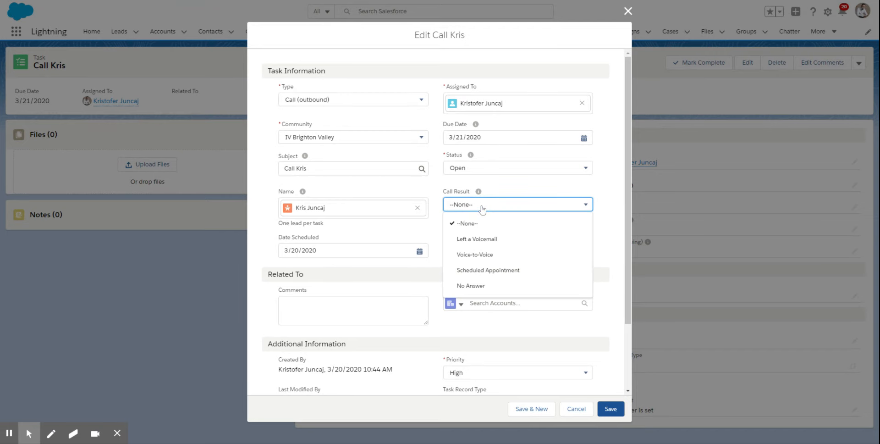
{"action": "left_click", "coordinate": [483, 260]}
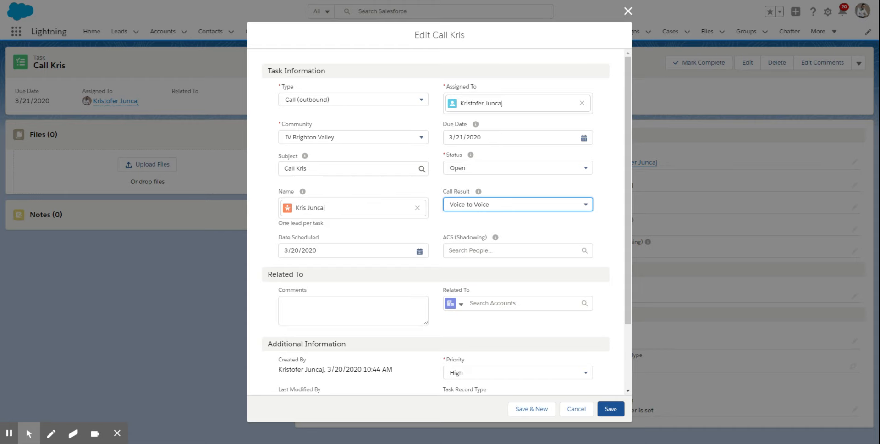
{"action": "left_click", "coordinate": [491, 141]}
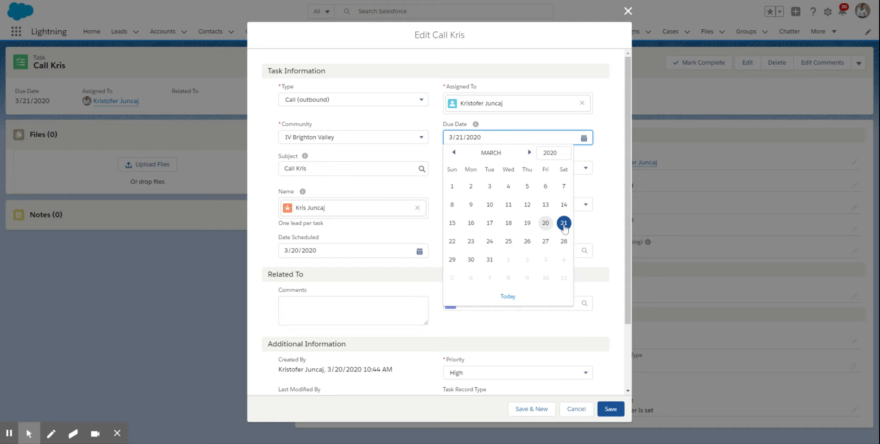
{"action": "left_click", "coordinate": [545, 224]}
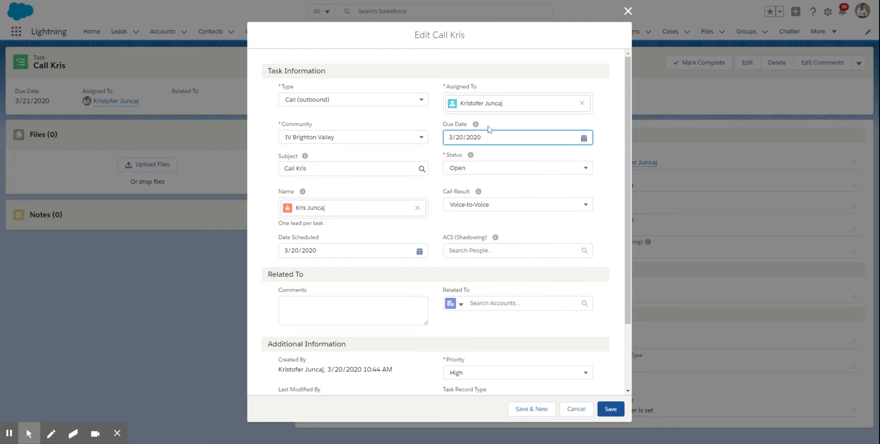
- Add a comment to the task saying the lead was spoken with and wants a virtual tour next Monday
{"action": "left_click", "coordinate": [325, 312]}
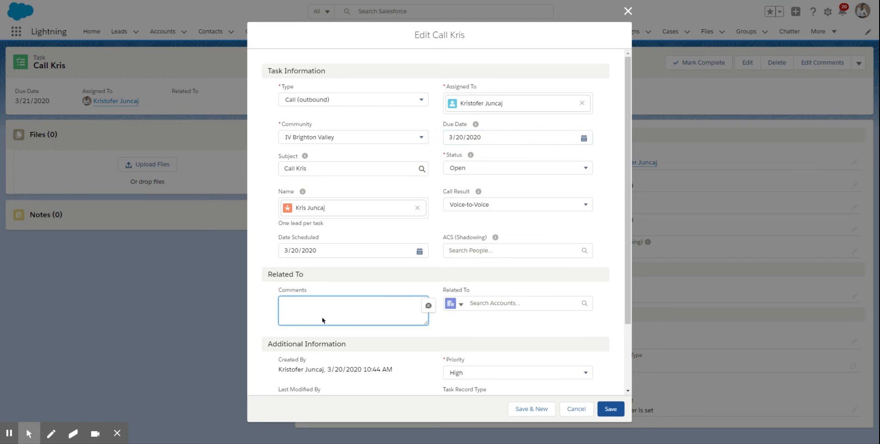
{"action": "type", "text": "Spoke with Kiis, wants a virtual tour next"}
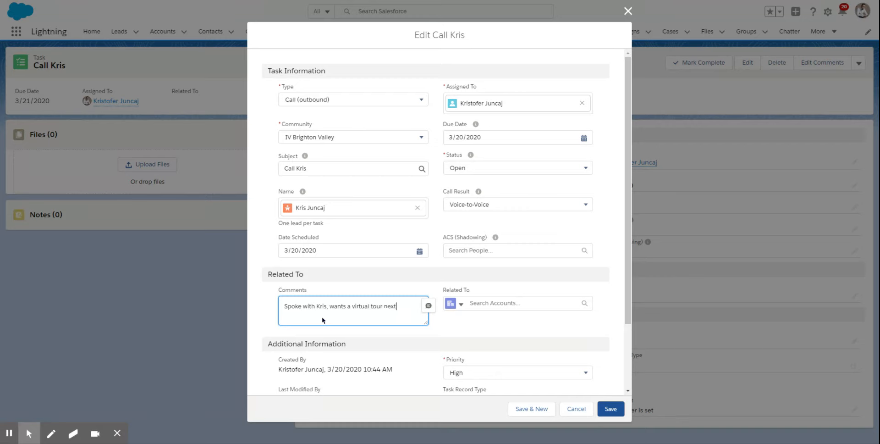
{"action": "type", "text": " Monday!"}
{"action": "left_click", "coordinate": [475, 341]}
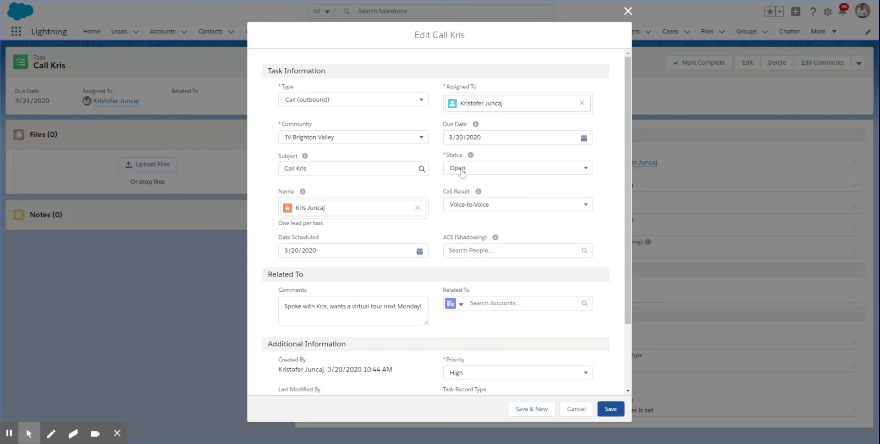
- Set the task's status to Completed and save it, without creating another task
{"action": "left_click", "coordinate": [452, 156]}
{"action": "left_click", "coordinate": [463, 172]}
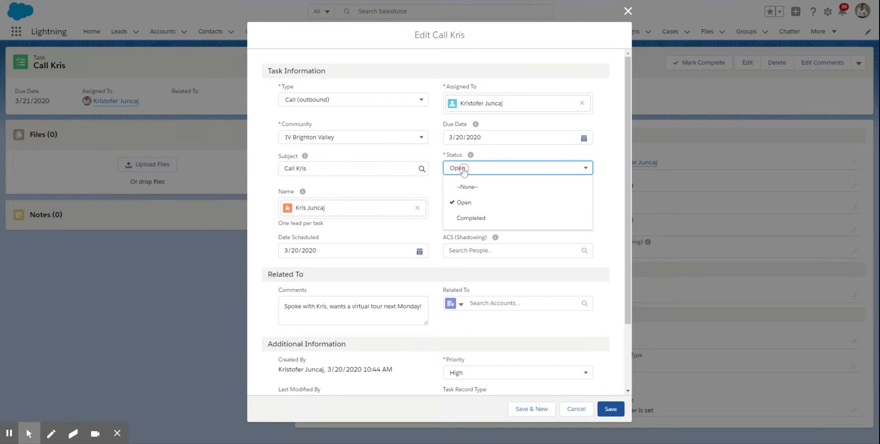
{"action": "left_click", "coordinate": [478, 220]}
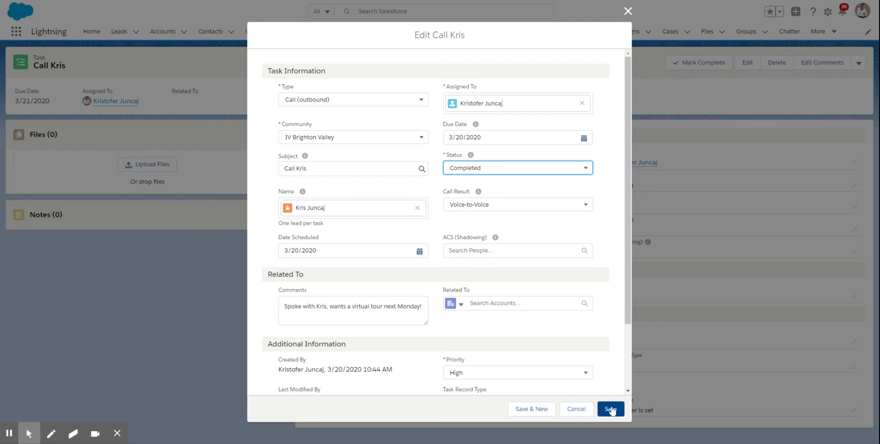
{"action": "left_click", "coordinate": [528, 409]}
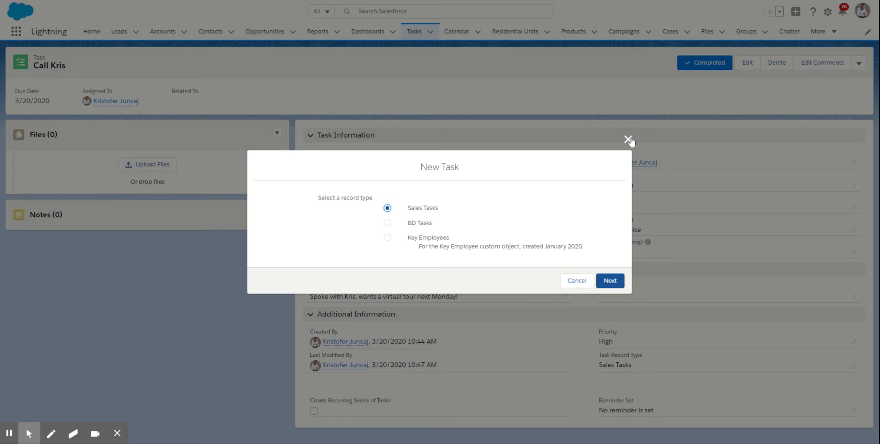
{"action": "left_click", "coordinate": [573, 281]}
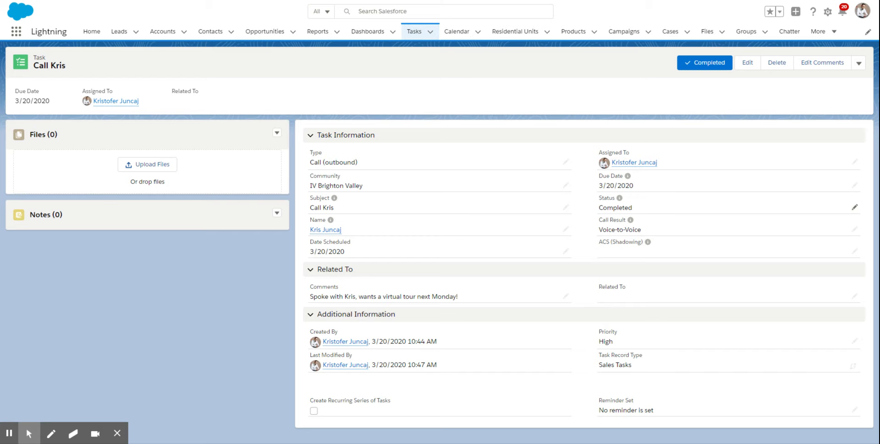
- Open the lead linked to the completed task and start a sales event of type First Tour
{"action": "mouse_move", "coordinate": [326, 235]}
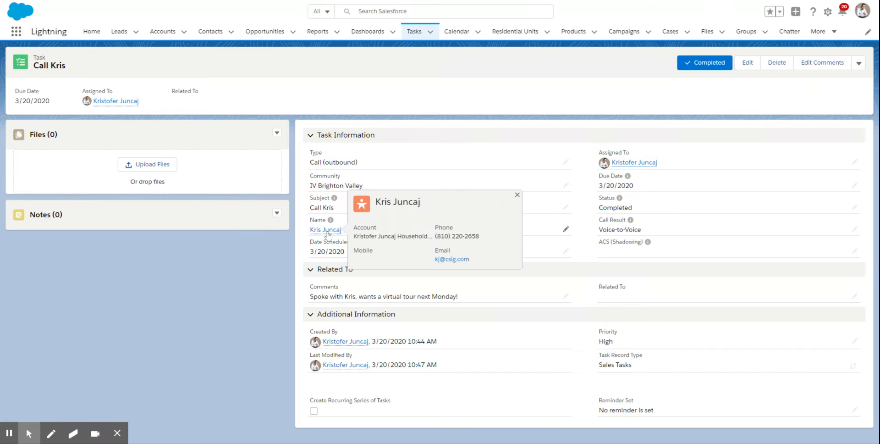
{"action": "left_click", "coordinate": [328, 234]}
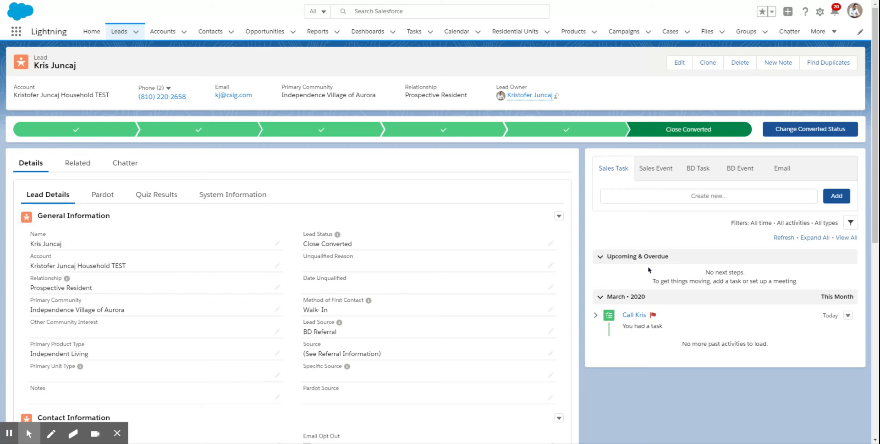
{"action": "left_click", "coordinate": [659, 174]}
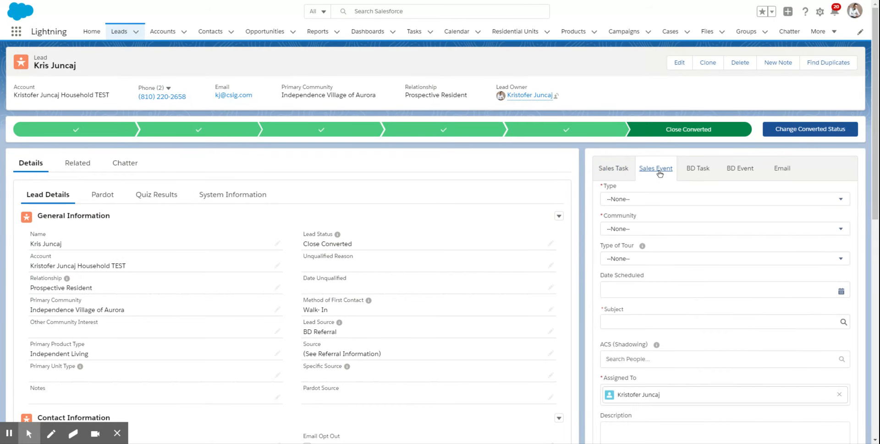
{"action": "left_click", "coordinate": [628, 200]}
{"action": "left_click", "coordinate": [628, 201]}
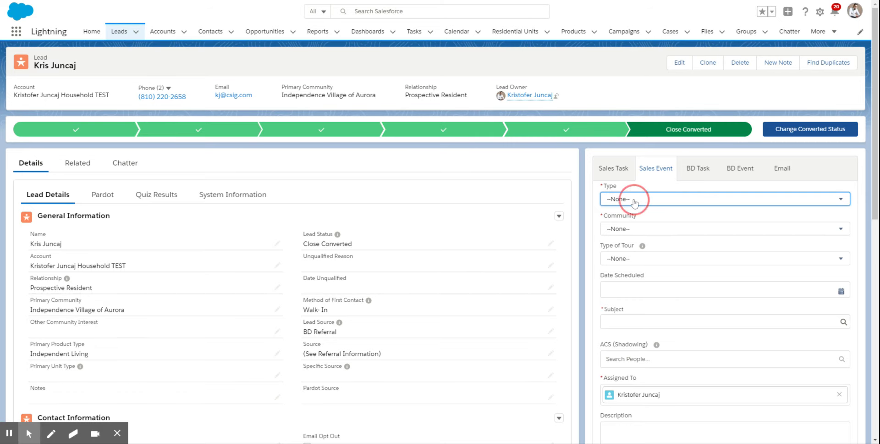
{"action": "left_click", "coordinate": [635, 201]}
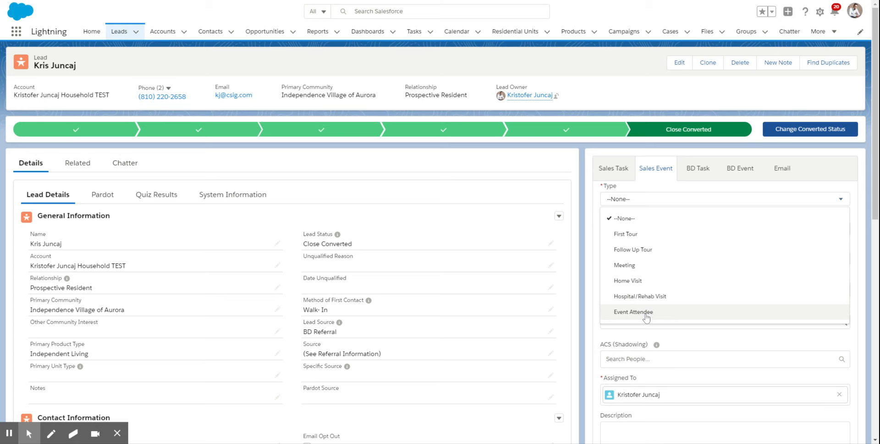
{"action": "left_click", "coordinate": [634, 236]}
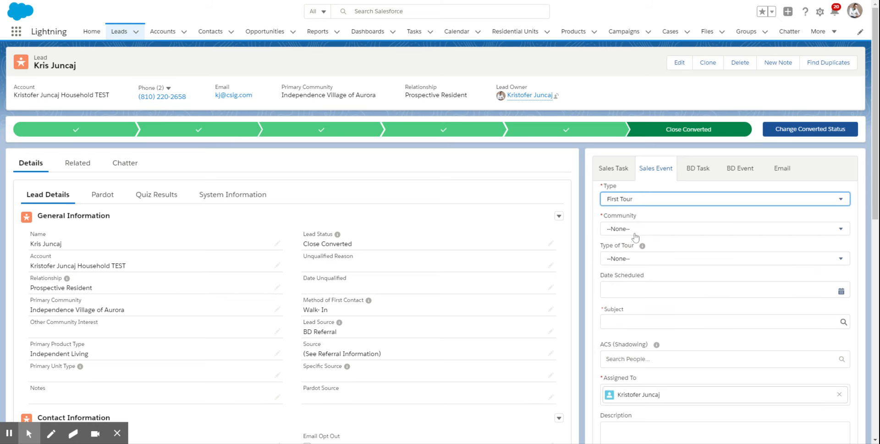
- Set the sales event's community to IV Brighton Valley and its type of tour to Virtual
{"action": "left_click", "coordinate": [621, 231]}
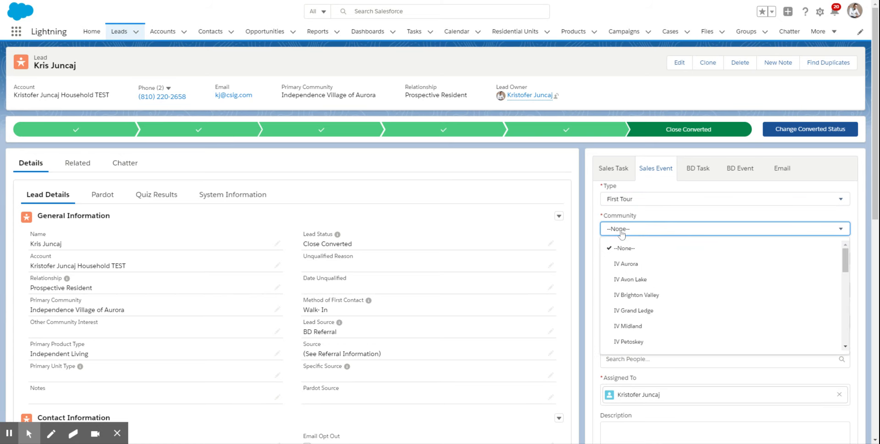
{"action": "left_click", "coordinate": [646, 295]}
{"action": "left_click", "coordinate": [626, 259]}
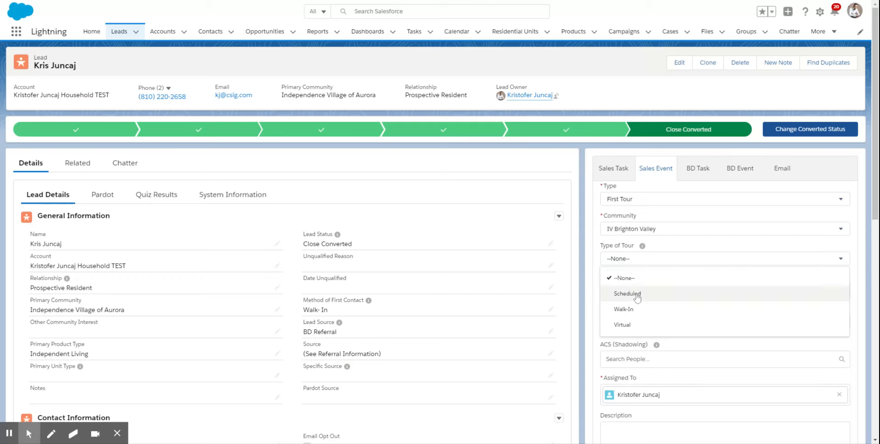
{"action": "left_click", "coordinate": [624, 326]}
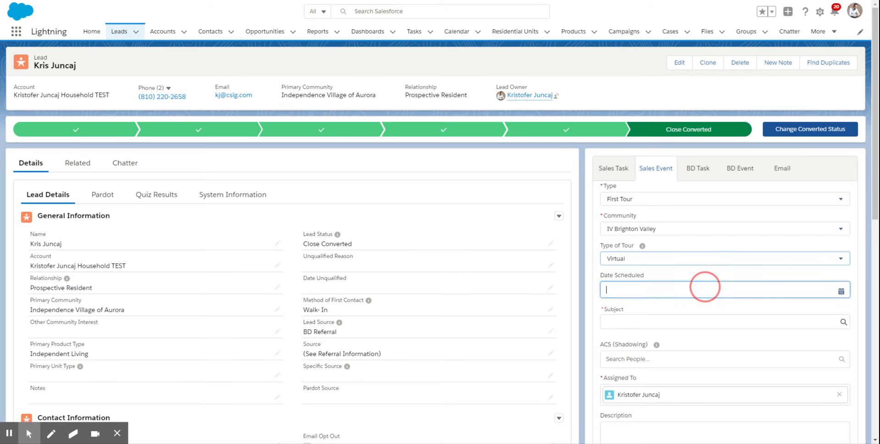
- Set the event's scheduled date to 3/20/2020 and enter a subject saying the lead wants a virtual tour
{"action": "left_click", "coordinate": [637, 290]}
{"action": "left_click", "coordinate": [703, 378]}
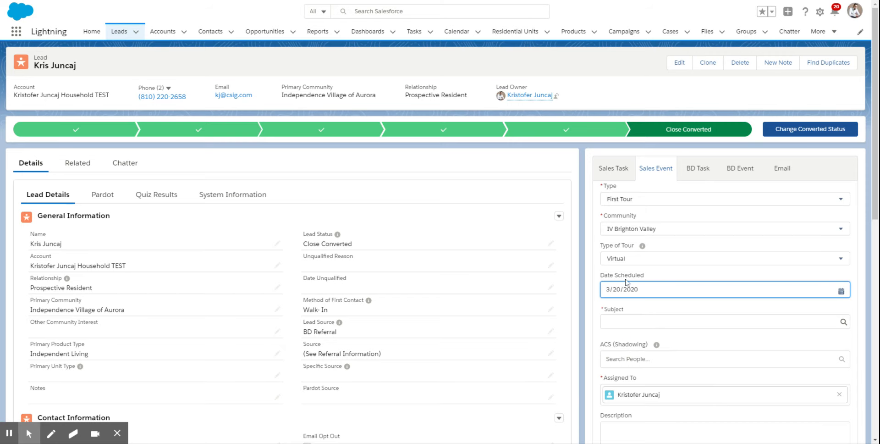
{"action": "left_click", "coordinate": [665, 322]}
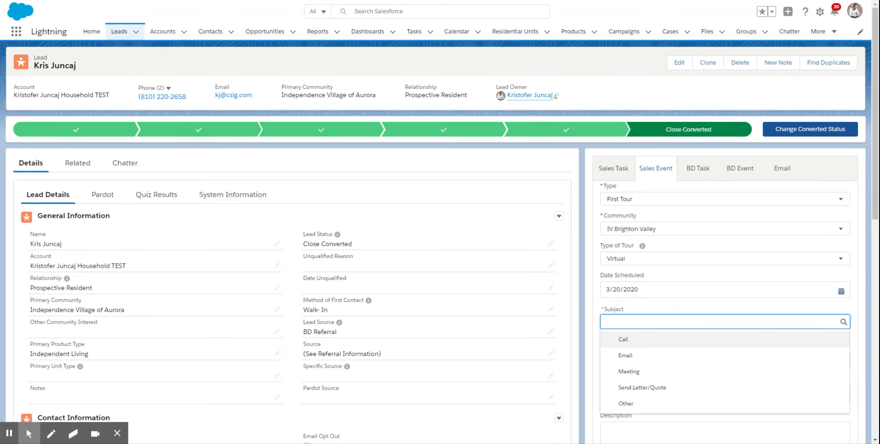
{"action": "type", "text": "Kr"}
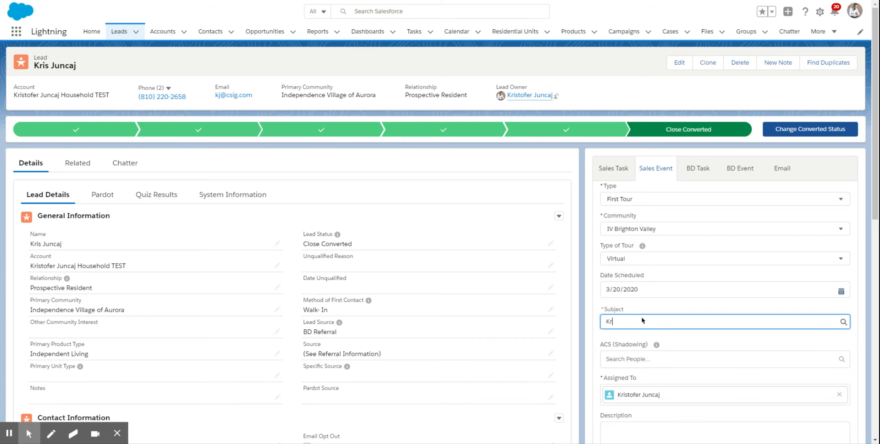
{"action": "type", "text": "is wants virtual Tour"}
- Enter Ipad/virtual as the sales event's location, leaving the description empty
{"action": "scroll", "coordinate": [876, 185], "scroll_direction": "down", "scroll_amount": 3}
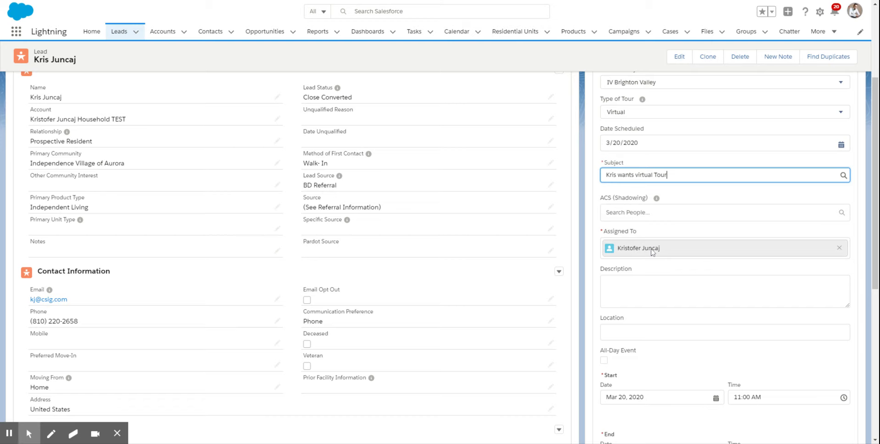
{"action": "left_click", "coordinate": [635, 285]}
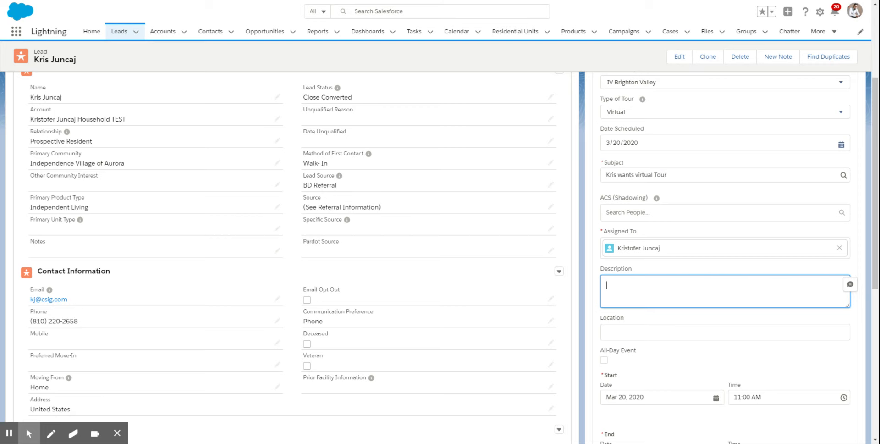
{"action": "left_click", "coordinate": [660, 330]}
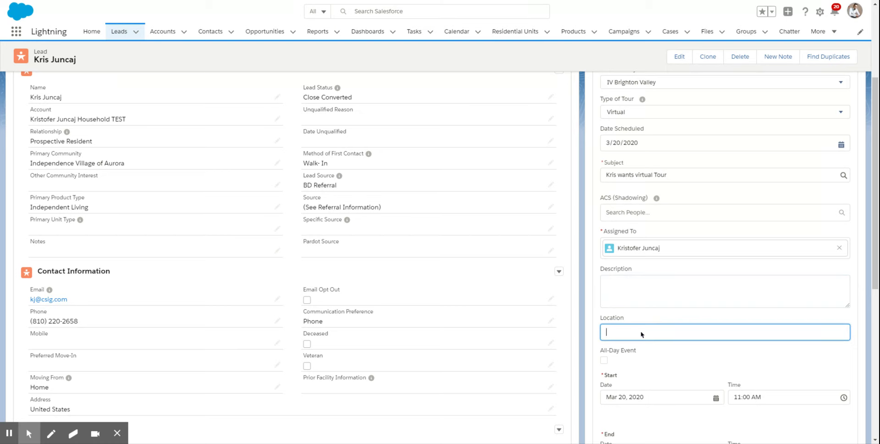
{"action": "type", "text": "Ipad/virtual"}
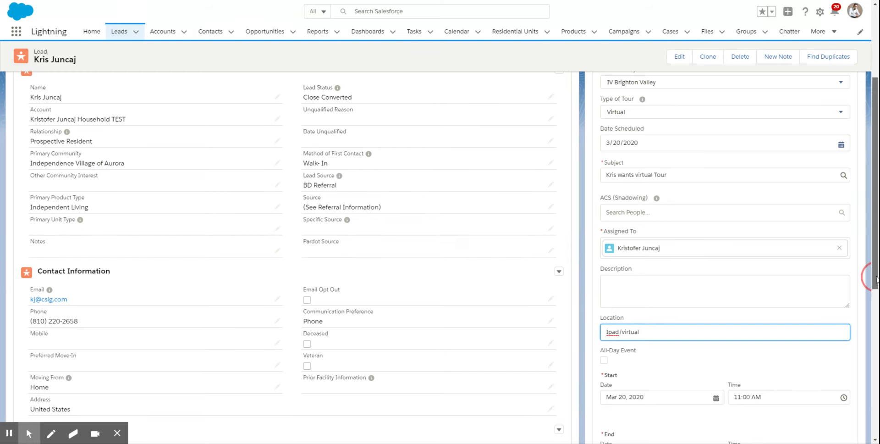
- Set the sales event's start date to Mar 23, 2020
{"action": "scroll", "coordinate": [868, 278], "scroll_direction": "down", "scroll_amount": 3}
{"action": "scroll", "coordinate": [868, 277], "scroll_direction": "down", "scroll_amount": 1}
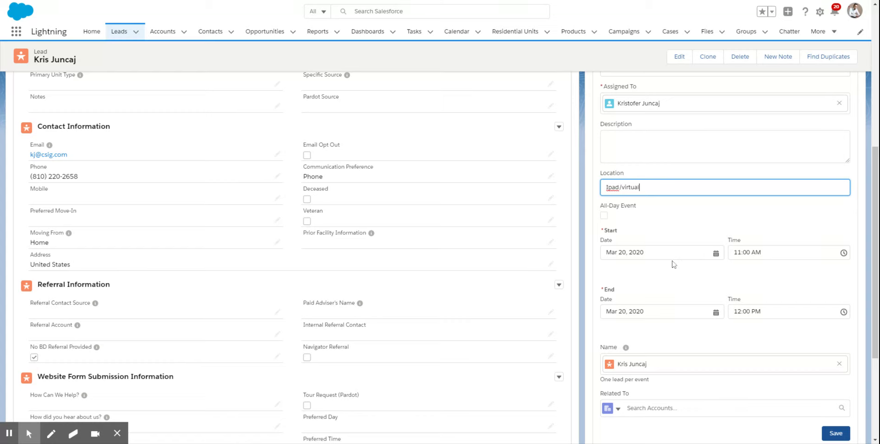
{"action": "left_click", "coordinate": [656, 252]}
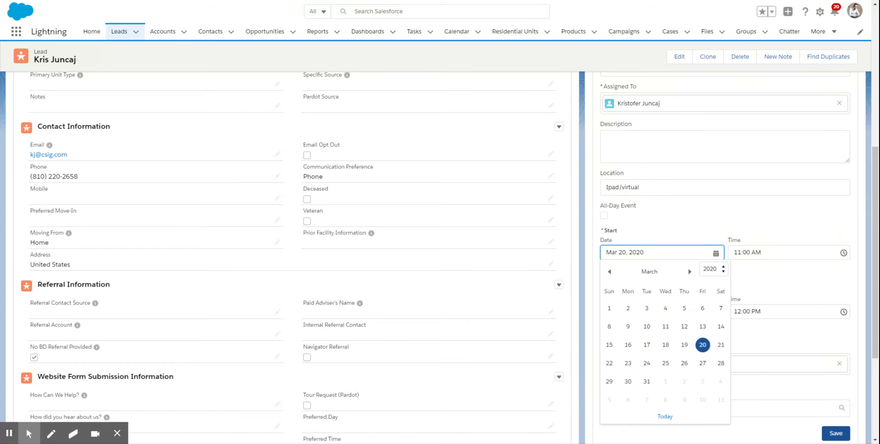
{"action": "left_click", "coordinate": [628, 363]}
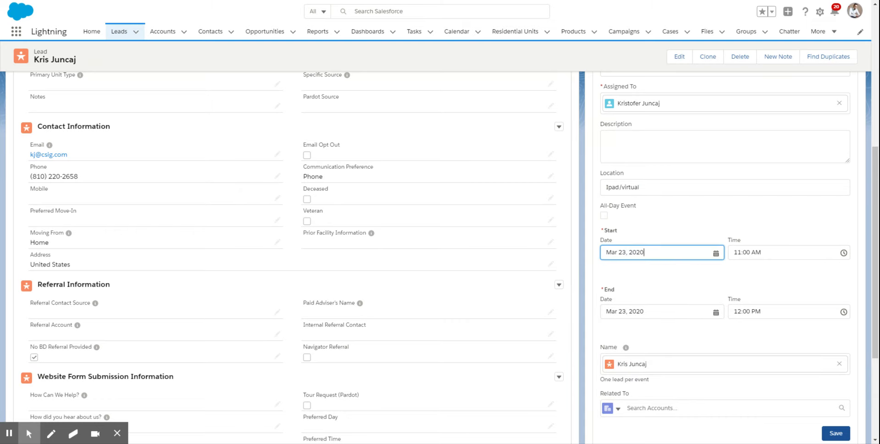
- Set the sales event's start time to 9:00 AM
{"action": "left_click", "coordinate": [785, 252]}
{"action": "scroll", "coordinate": [791, 271], "scroll_direction": "up", "scroll_amount": 1}
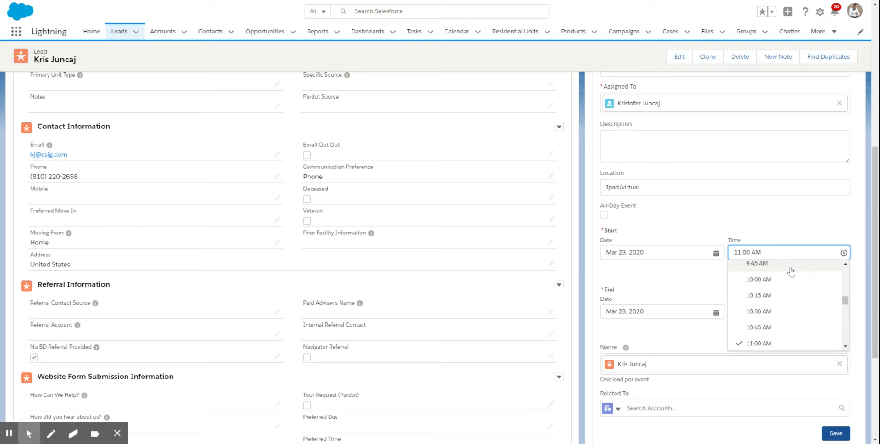
{"action": "left_click", "coordinate": [845, 265]}
{"action": "left_click", "coordinate": [847, 264]}
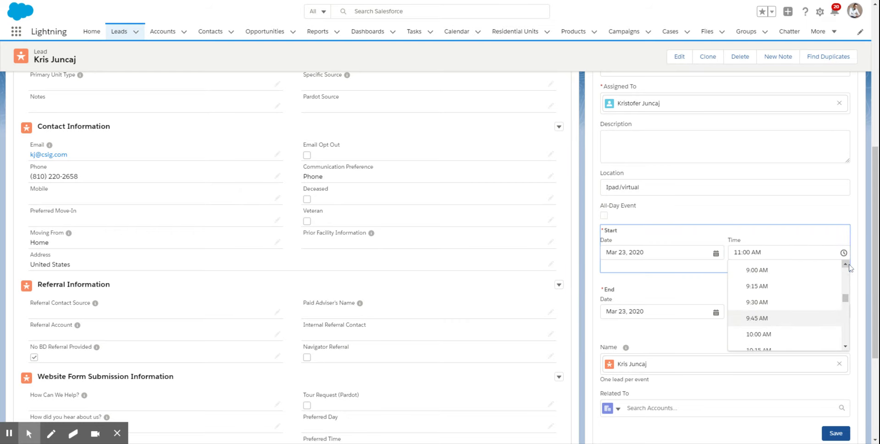
{"action": "left_click", "coordinate": [769, 269]}
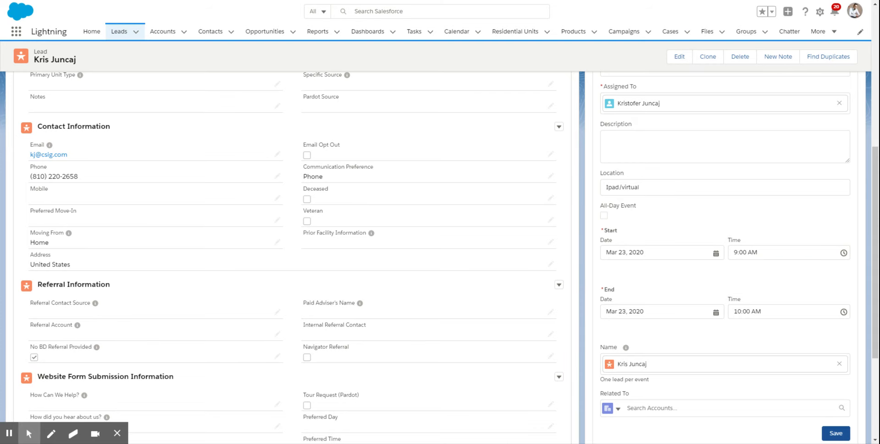
{"action": "scroll", "coordinate": [866, 285], "scroll_direction": "down", "scroll_amount": 3}
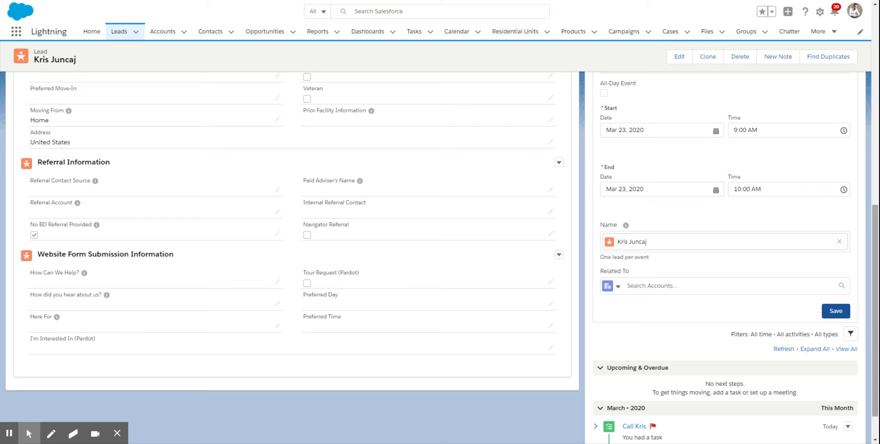
{"action": "scroll", "coordinate": [866, 314], "scroll_direction": "down", "scroll_amount": 1}
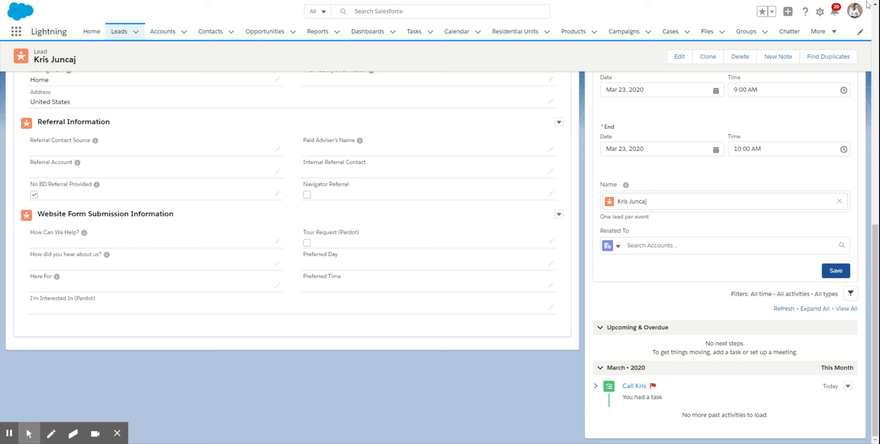
{"action": "left_click", "coordinate": [9, 433]}
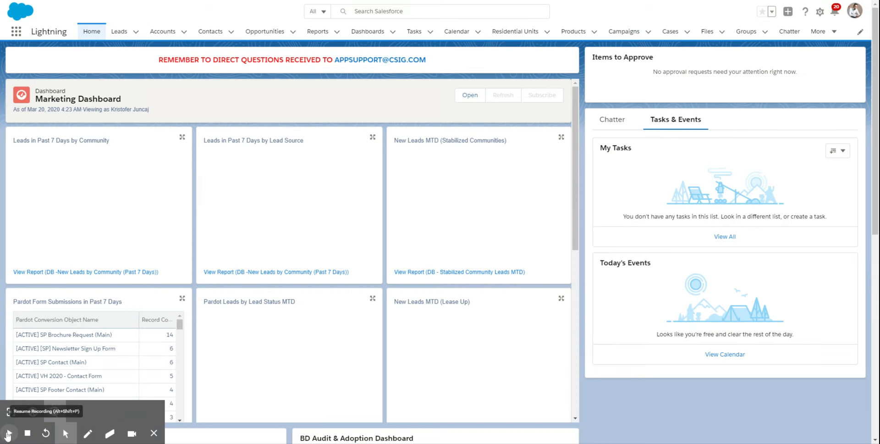
{"action": "left_click", "coordinate": [9, 433]}
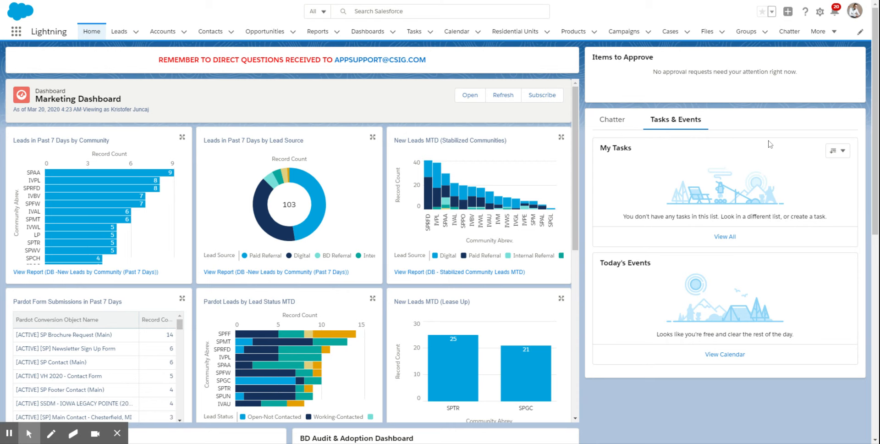
- View the calendar for March 22–28, 2020 and open the full record of the virtual tour event on Monday
{"action": "left_click", "coordinate": [846, 156]}
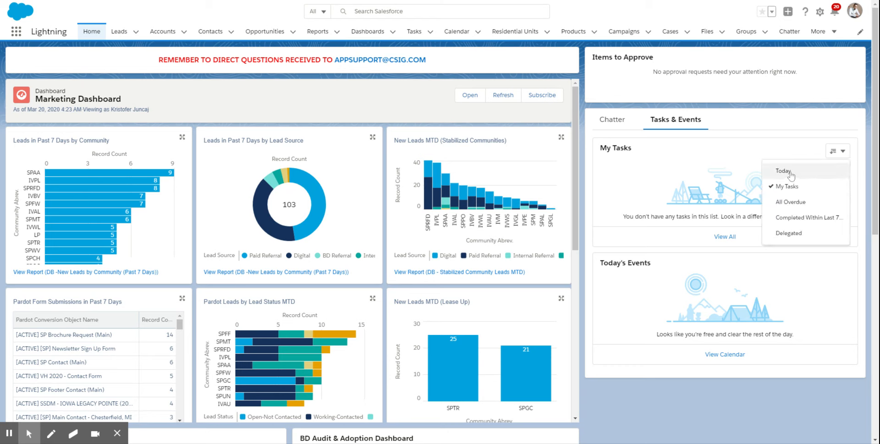
{"action": "left_click", "coordinate": [713, 393]}
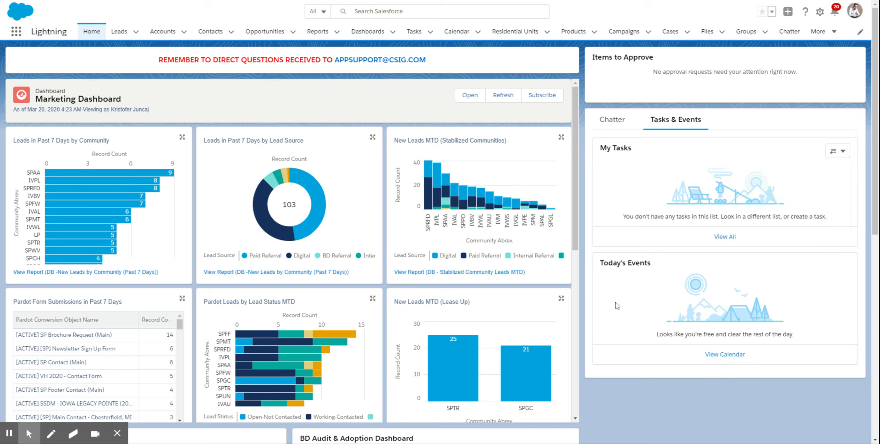
{"action": "left_click", "coordinate": [724, 355]}
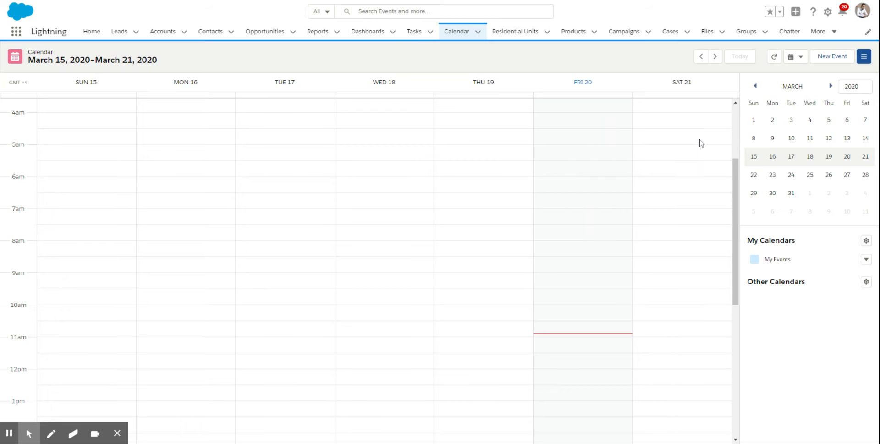
{"action": "left_click", "coordinate": [718, 59]}
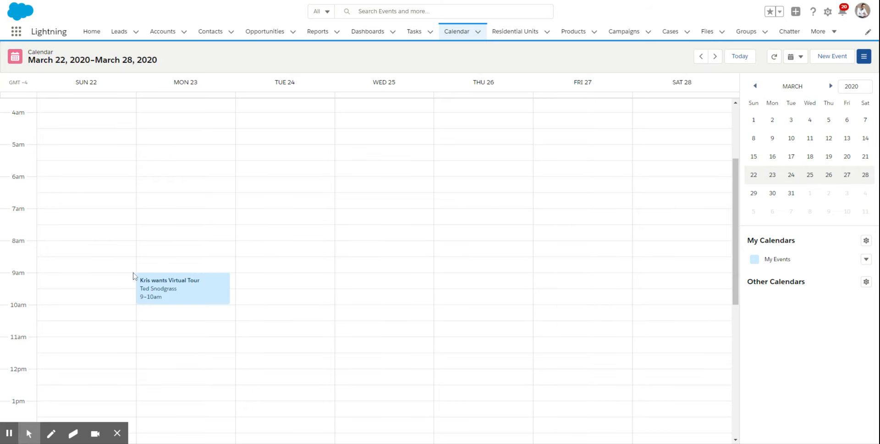
{"action": "mouse_move", "coordinate": [166, 284]}
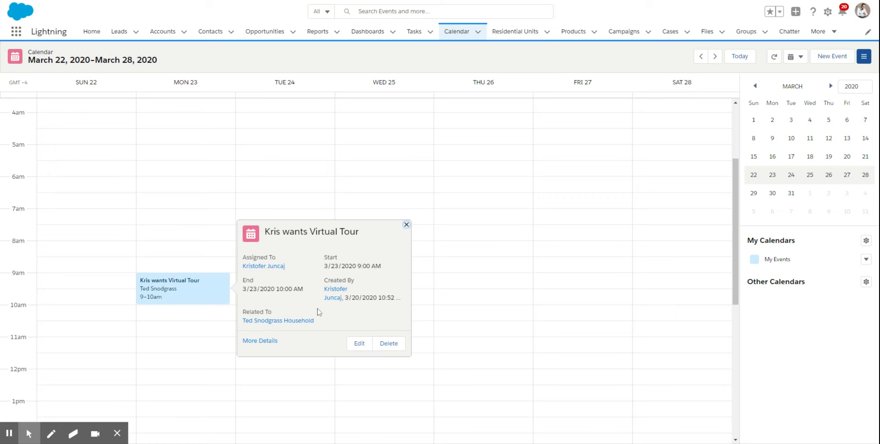
{"action": "left_click", "coordinate": [186, 281]}
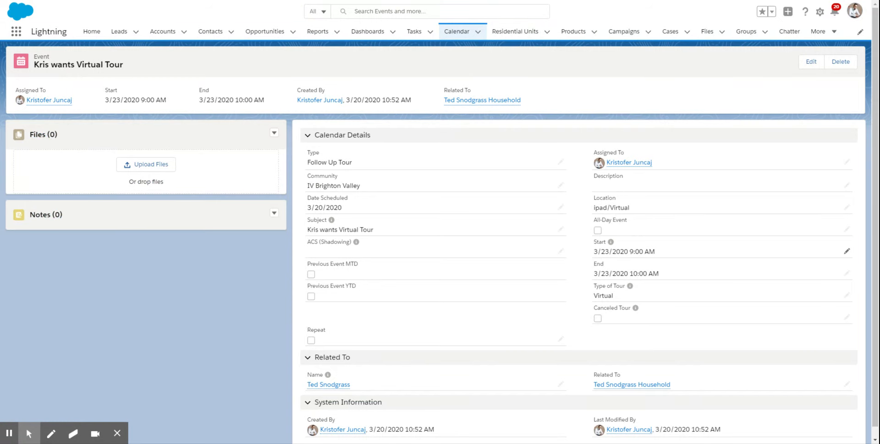
- Try marking the virtual tour event as a canceled tour in its edit form, and discard the edit
{"action": "left_click", "coordinate": [811, 67]}
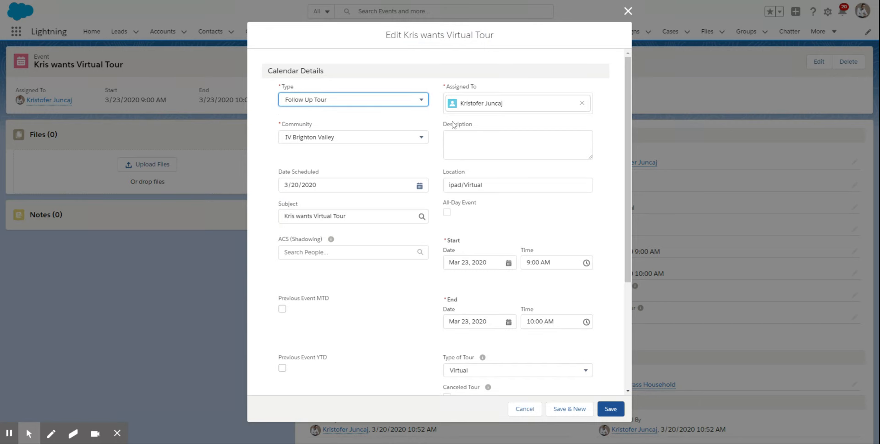
{"action": "left_click", "coordinate": [475, 138]}
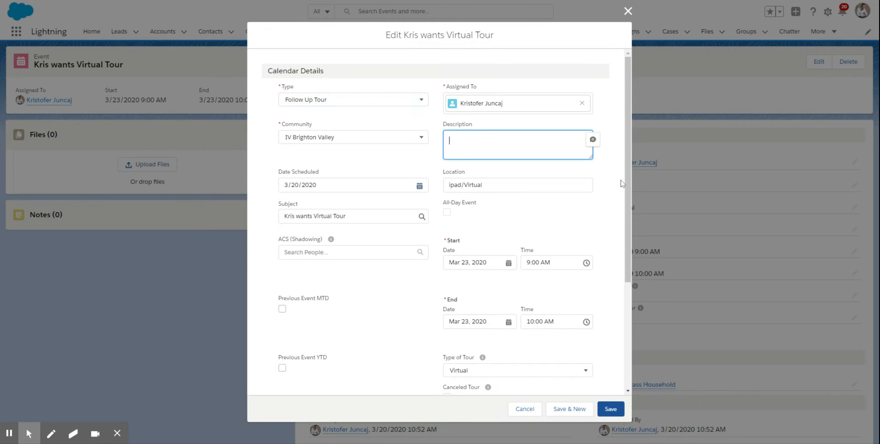
{"action": "left_click_drag", "start_coordinate": [628, 230], "coordinate": [631, 292]}
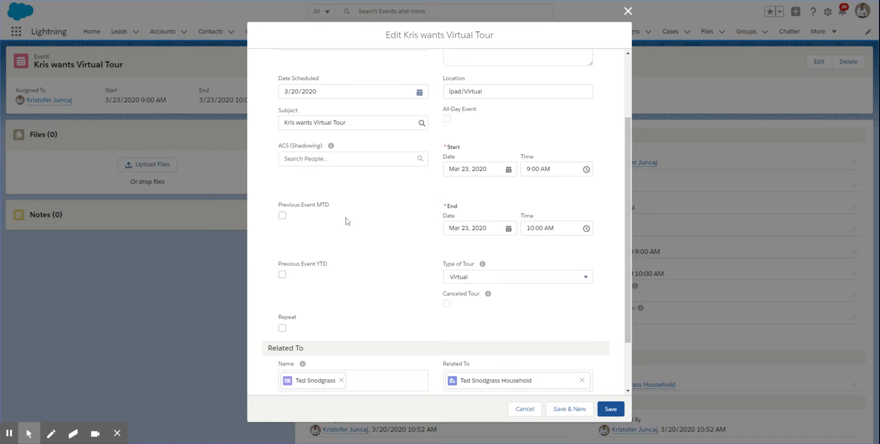
{"action": "left_click", "coordinate": [449, 306]}
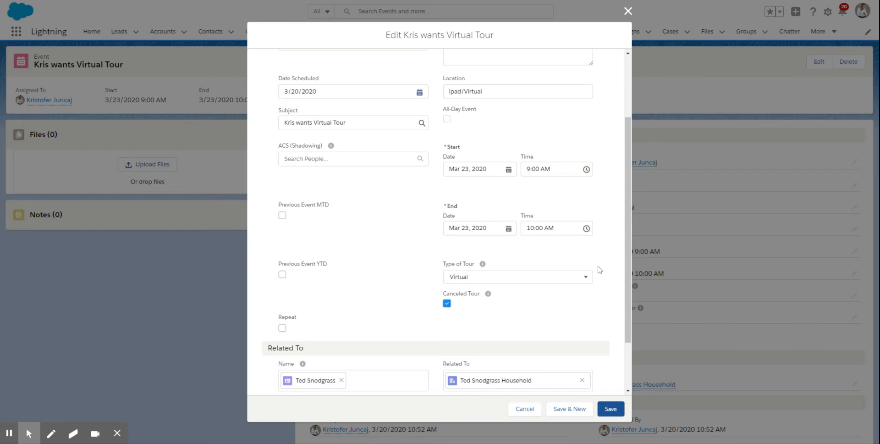
{"action": "left_click_drag", "start_coordinate": [626, 303], "coordinate": [630, 220]}
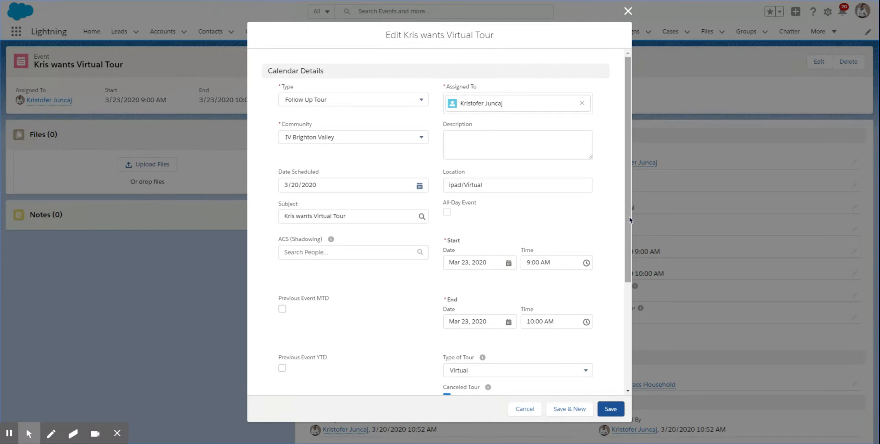
{"action": "left_click", "coordinate": [630, 215]}
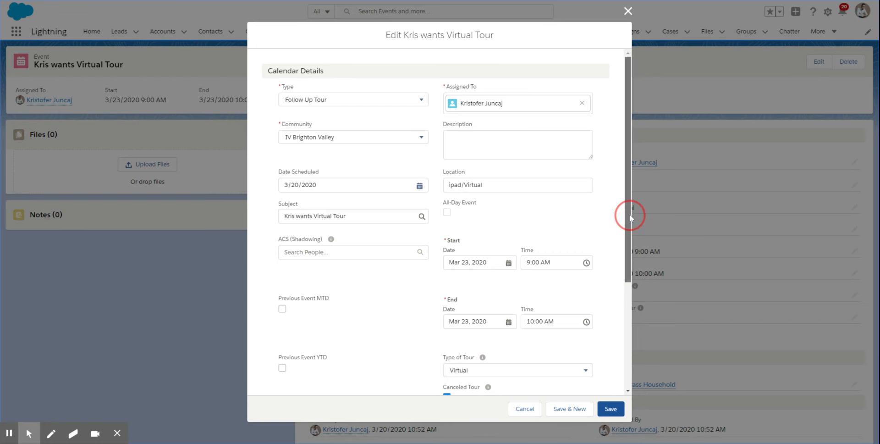
{"action": "left_click_drag", "start_coordinate": [630, 214], "coordinate": [638, 258]}
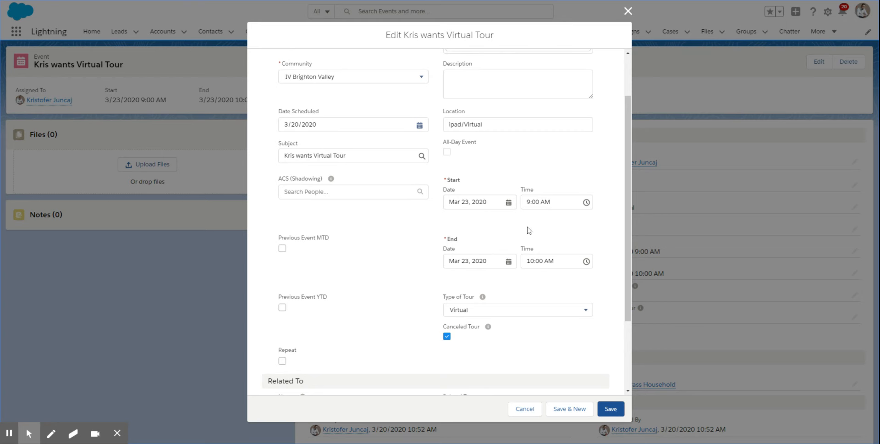
{"action": "left_click", "coordinate": [526, 410]}
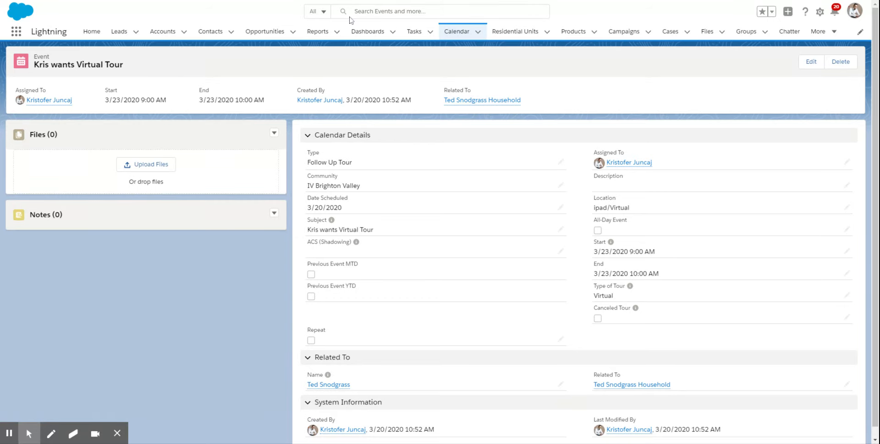
- Open the household account related to the event and examine its contacts, opportunities, and sales event and sales task forms
{"action": "left_click", "coordinate": [468, 102]}
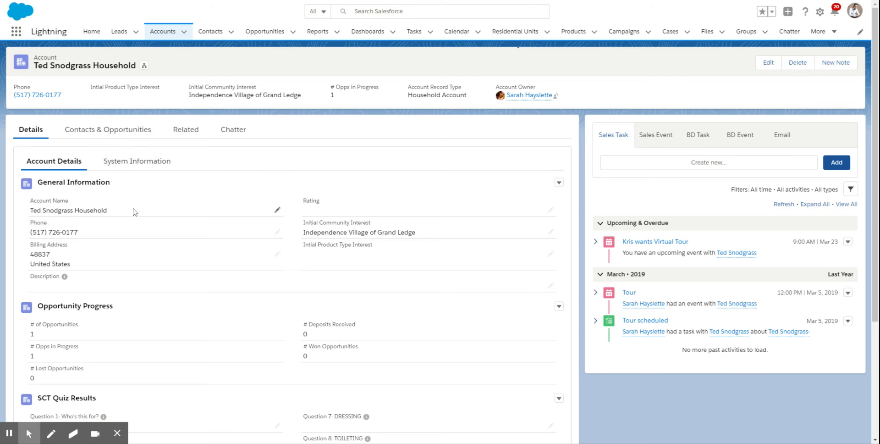
{"action": "left_click", "coordinate": [96, 132]}
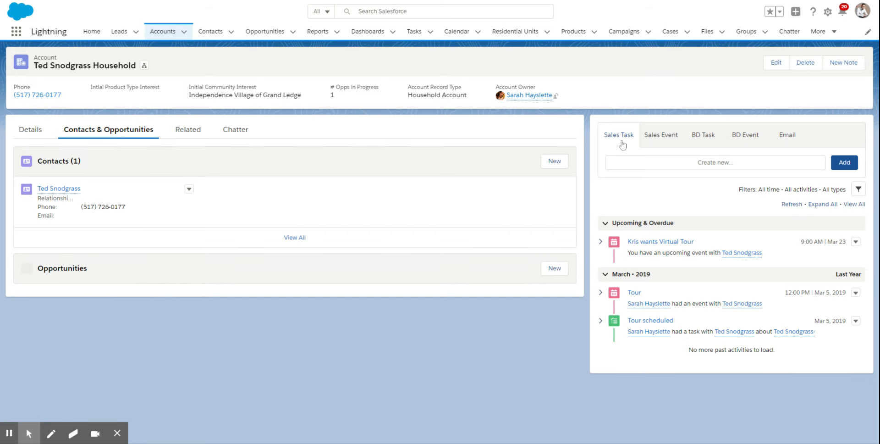
{"action": "left_click", "coordinate": [658, 138]}
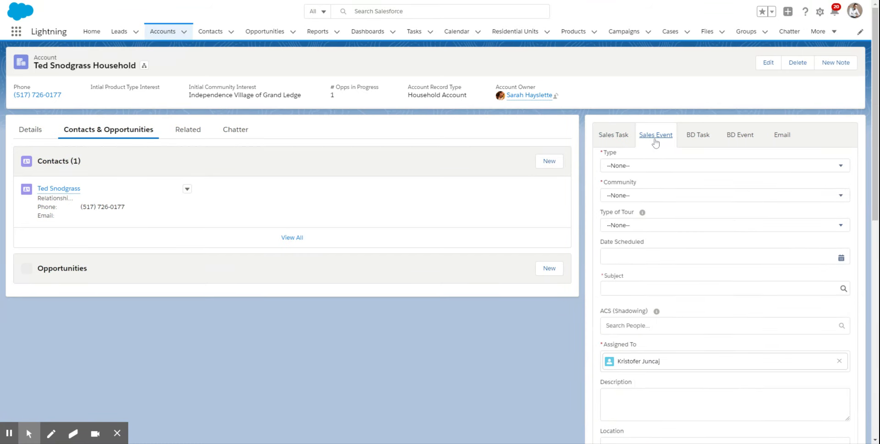
{"action": "left_click", "coordinate": [616, 138]}
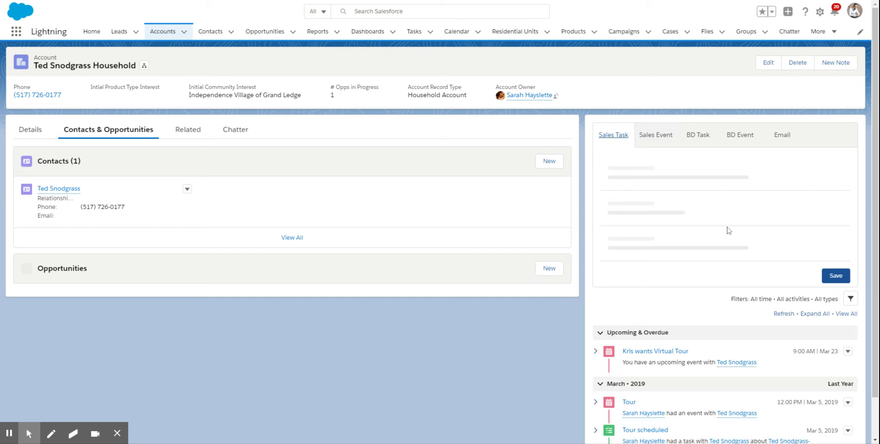
{"action": "left_click_drag", "start_coordinate": [875, 140], "coordinate": [875, 334]}
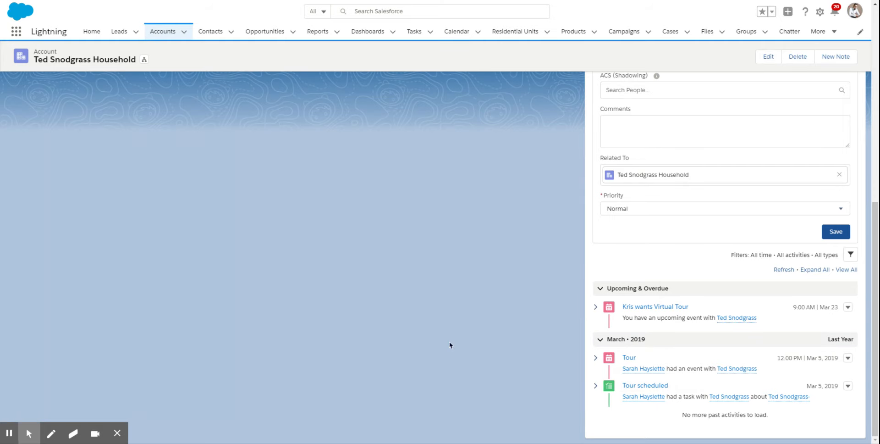
- Return to the home page's tasks and events and look through the task list's filter options
{"action": "left_click", "coordinate": [97, 37]}
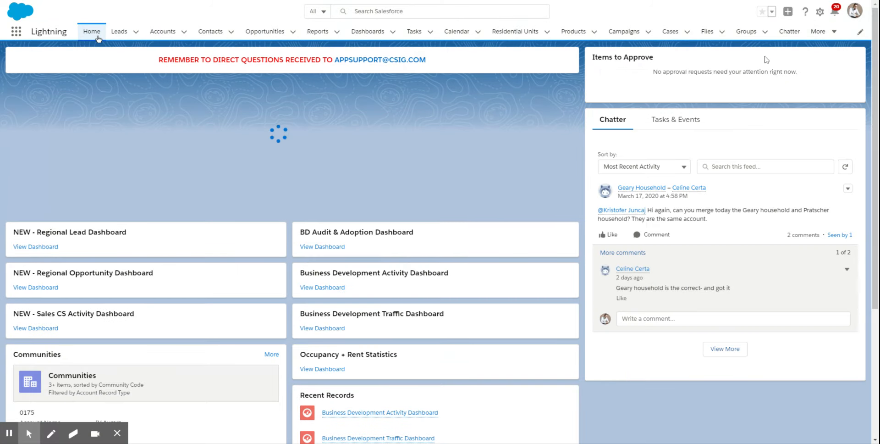
{"action": "left_click", "coordinate": [688, 120]}
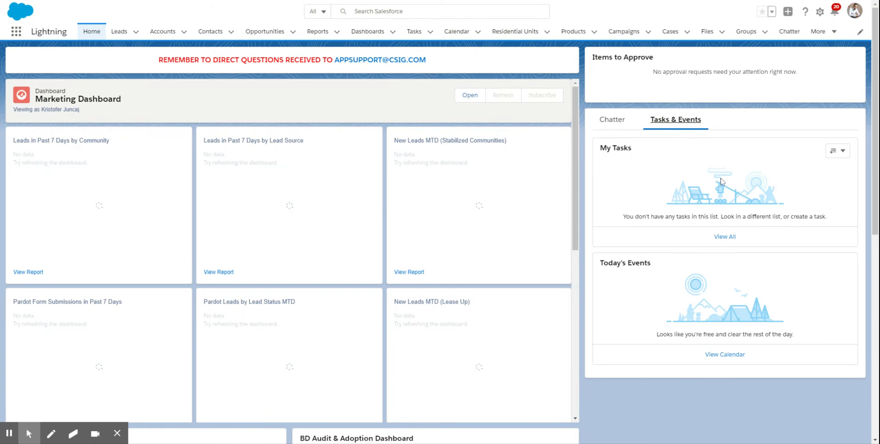
{"action": "left_click", "coordinate": [842, 151]}
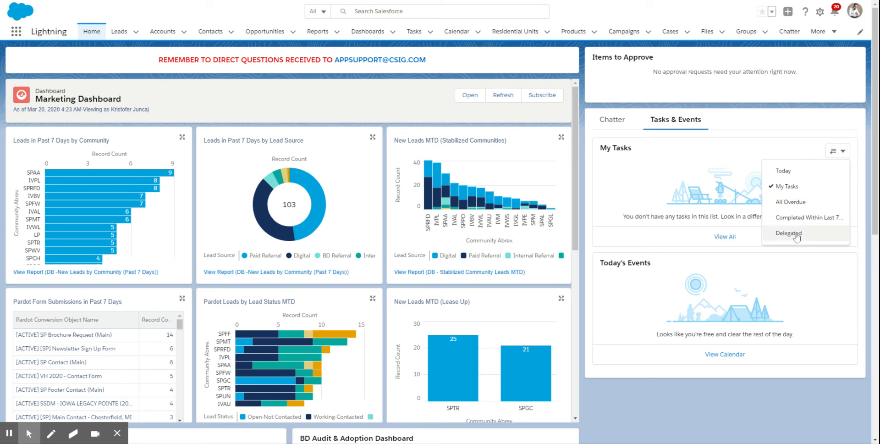
{"action": "left_click", "coordinate": [713, 260]}
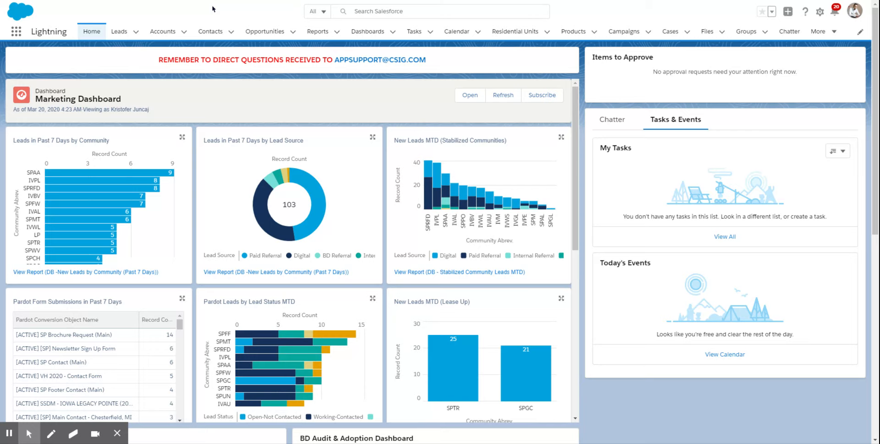
- Open the first recently viewed contact and examine the fields and status options of its BD task form
{"action": "left_click", "coordinate": [210, 31]}
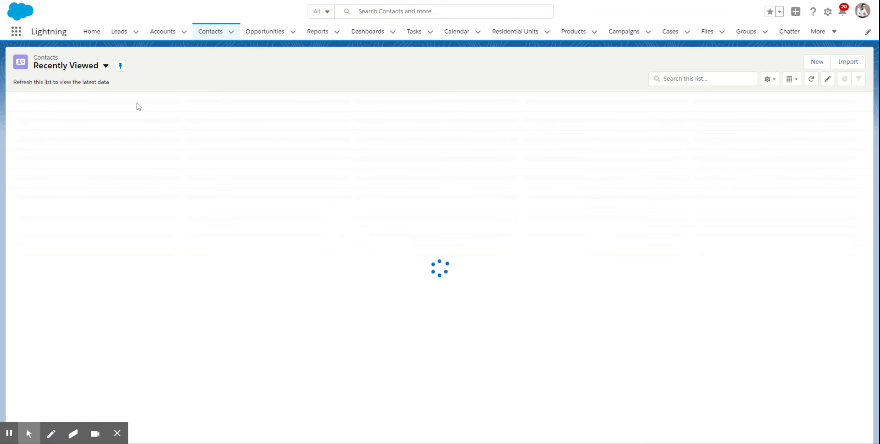
{"action": "left_click", "coordinate": [79, 118]}
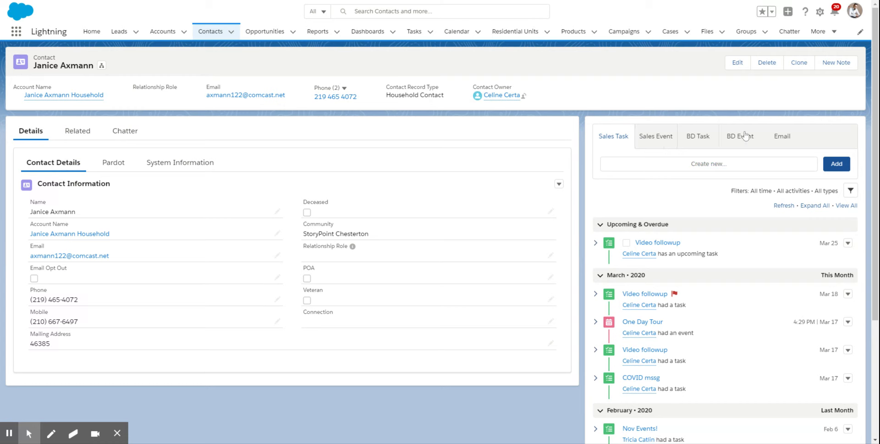
{"action": "left_click", "coordinate": [698, 138]}
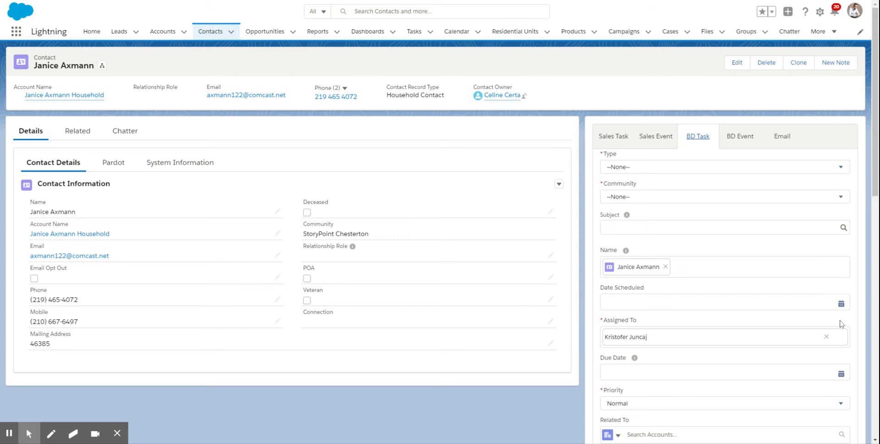
{"action": "left_click", "coordinate": [877, 175]}
{"action": "left_click_drag", "start_coordinate": [877, 175], "coordinate": [873, 230]}
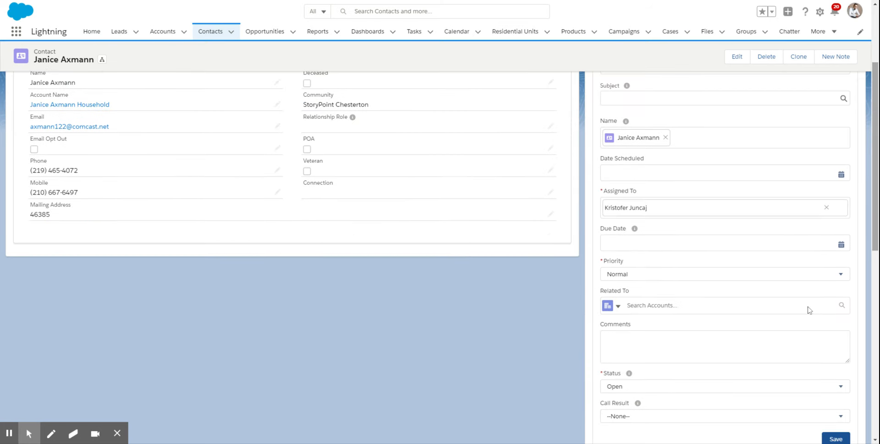
{"action": "left_click", "coordinate": [659, 393]}
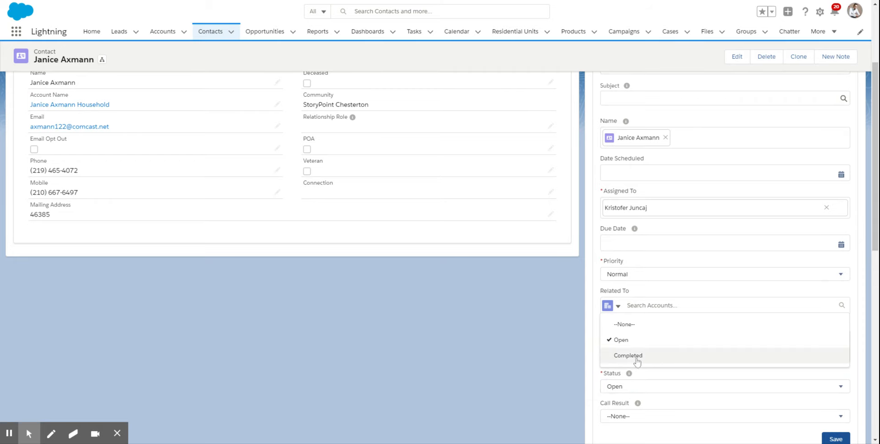
{"action": "left_click", "coordinate": [538, 364]}
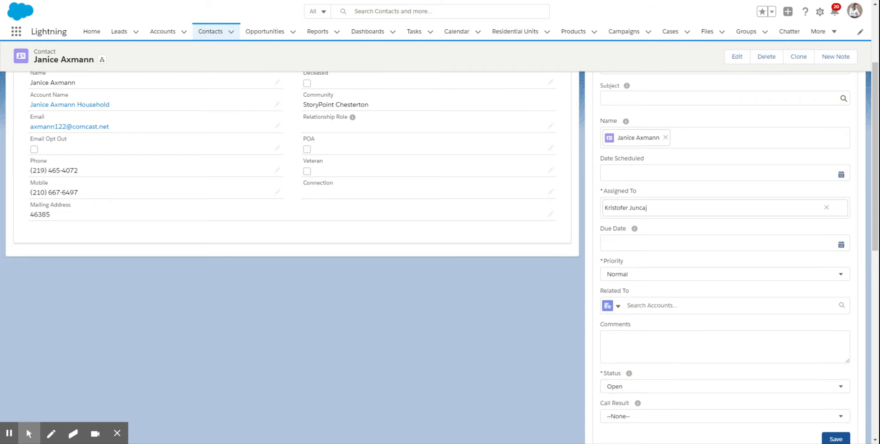
{"action": "left_click_drag", "start_coordinate": [876, 217], "coordinate": [874, 156]}
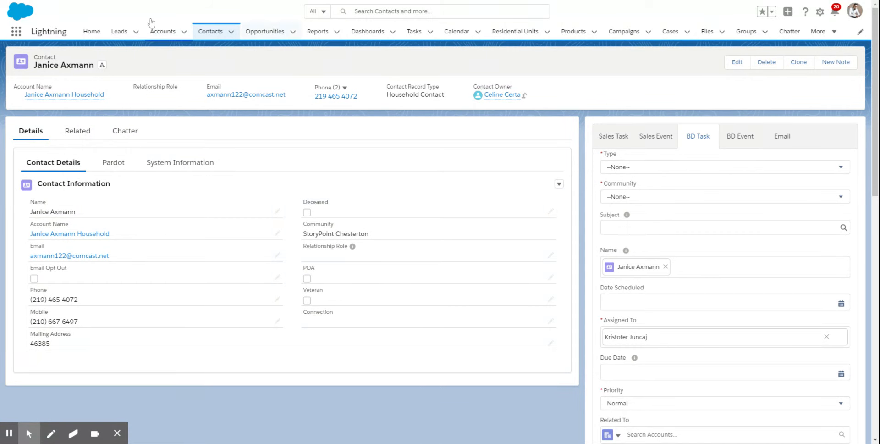
- Go back to the home page and display its tasks and events
{"action": "left_click", "coordinate": [92, 32]}
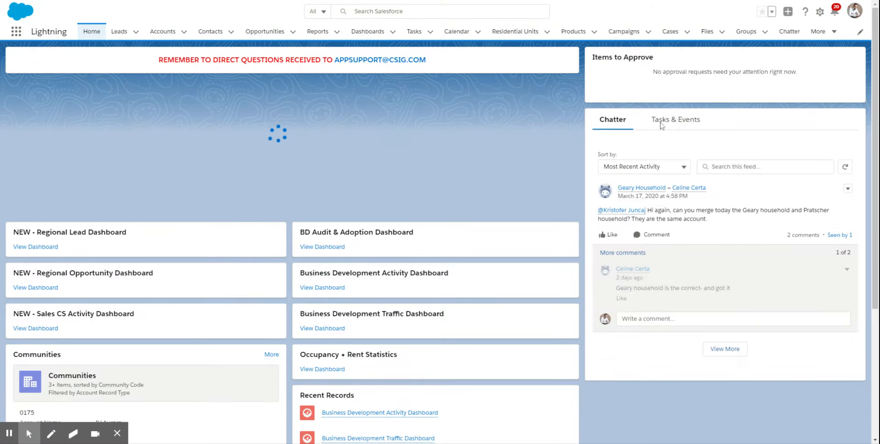
{"action": "left_click", "coordinate": [662, 127]}
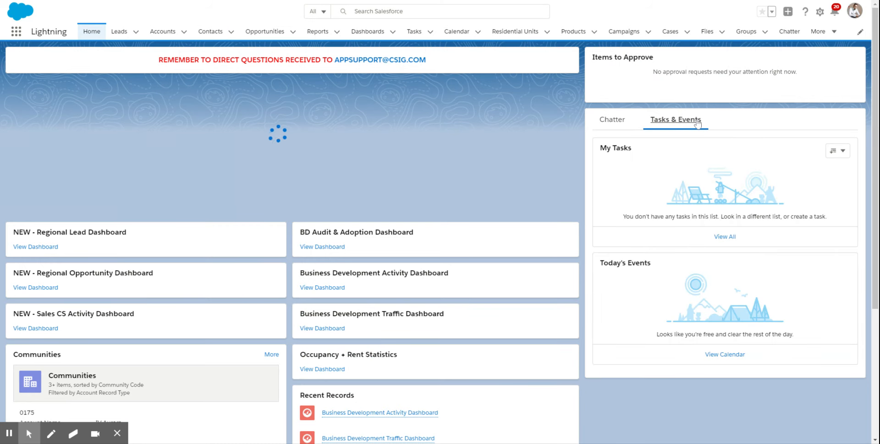